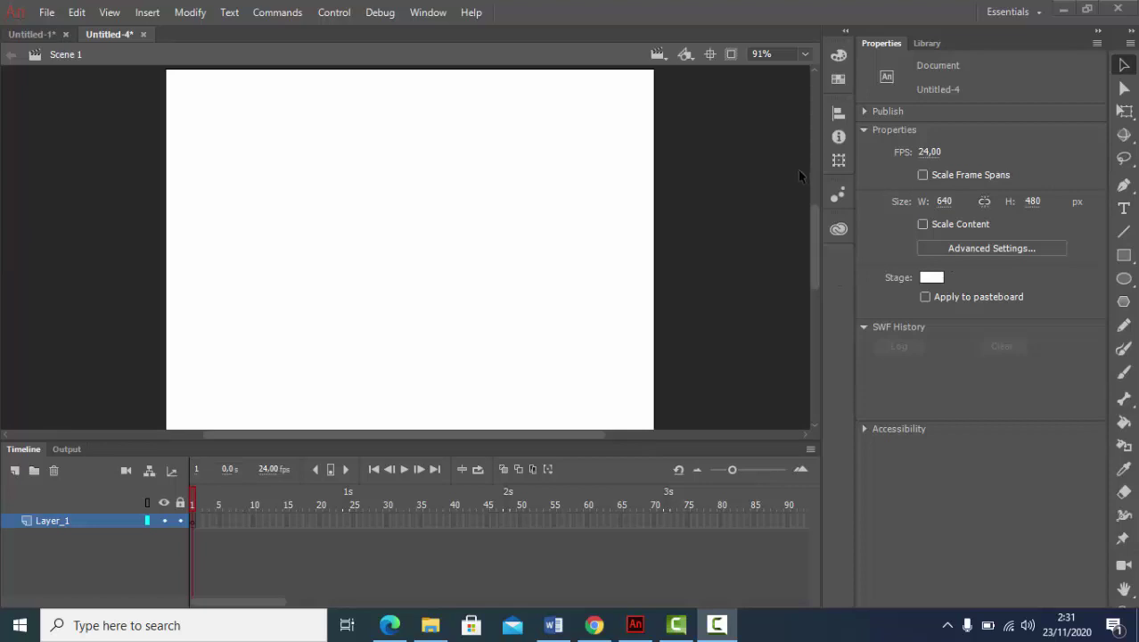
- Draw a blue vertical line about 316 px long with a 19.65 stroke on the stage's left side using the Line tool
click(1123, 232)
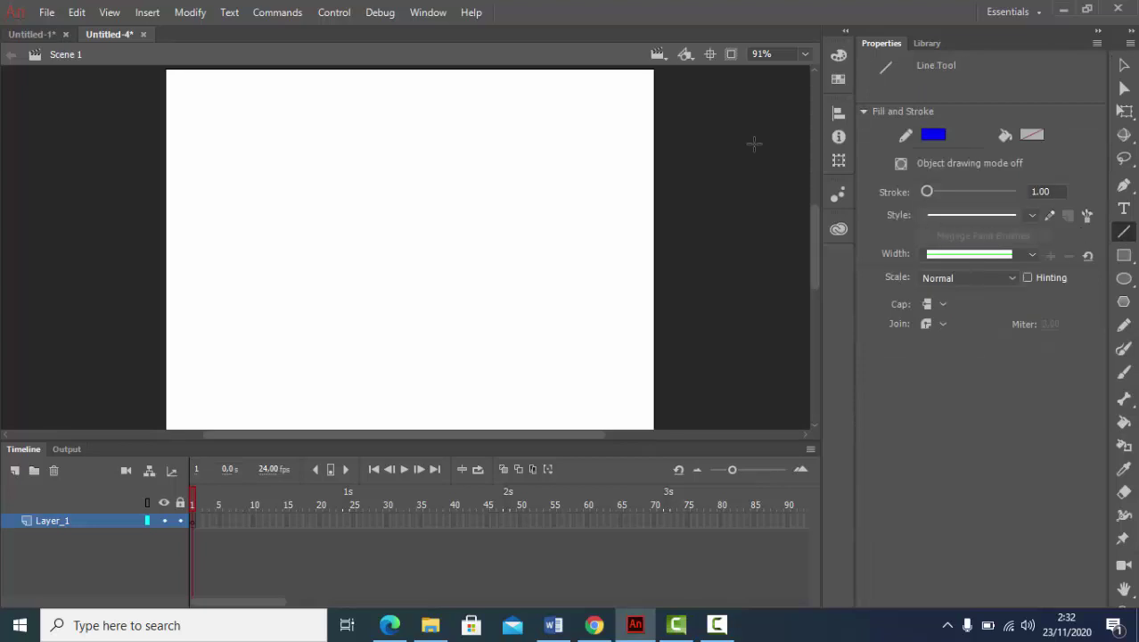
click(931, 134)
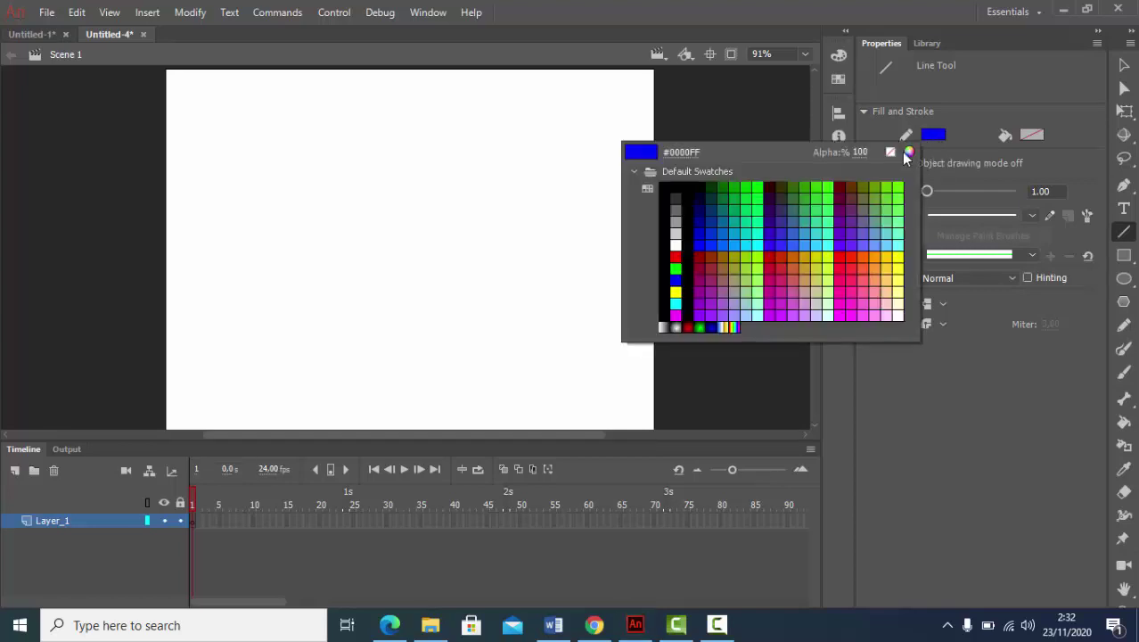
click(676, 280)
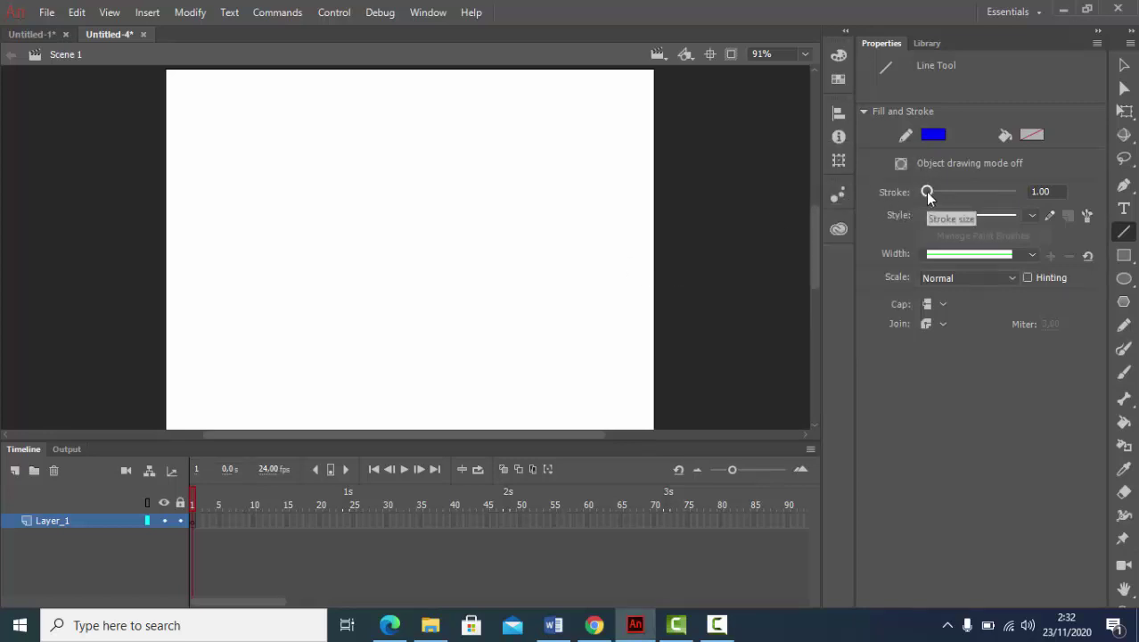
drag(927, 194, 935, 192)
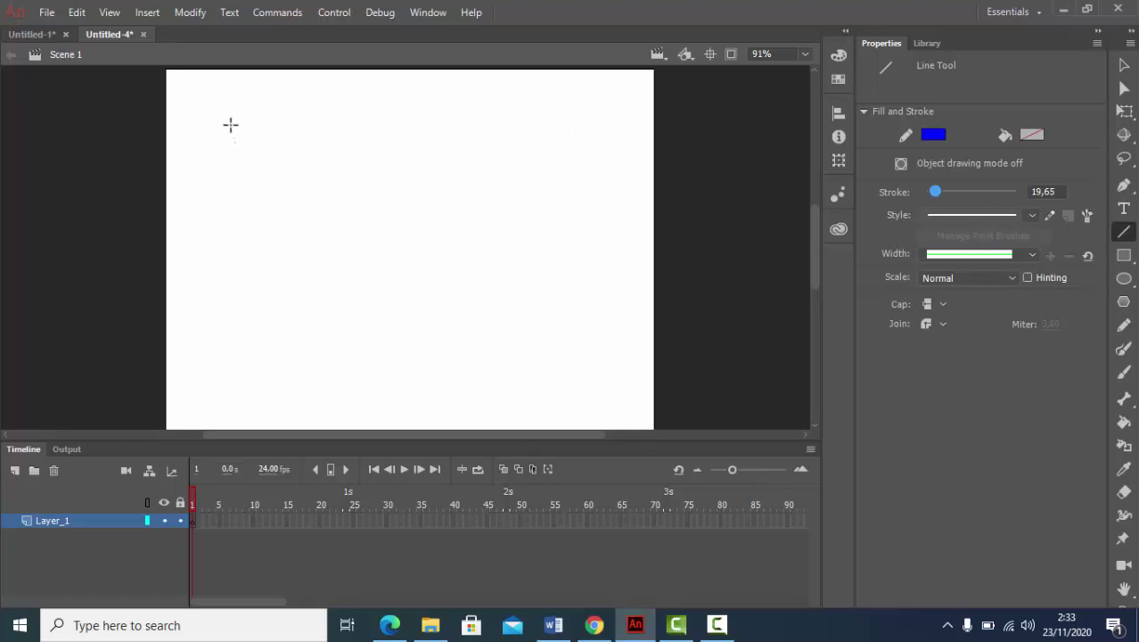
drag(230, 125, 229, 364)
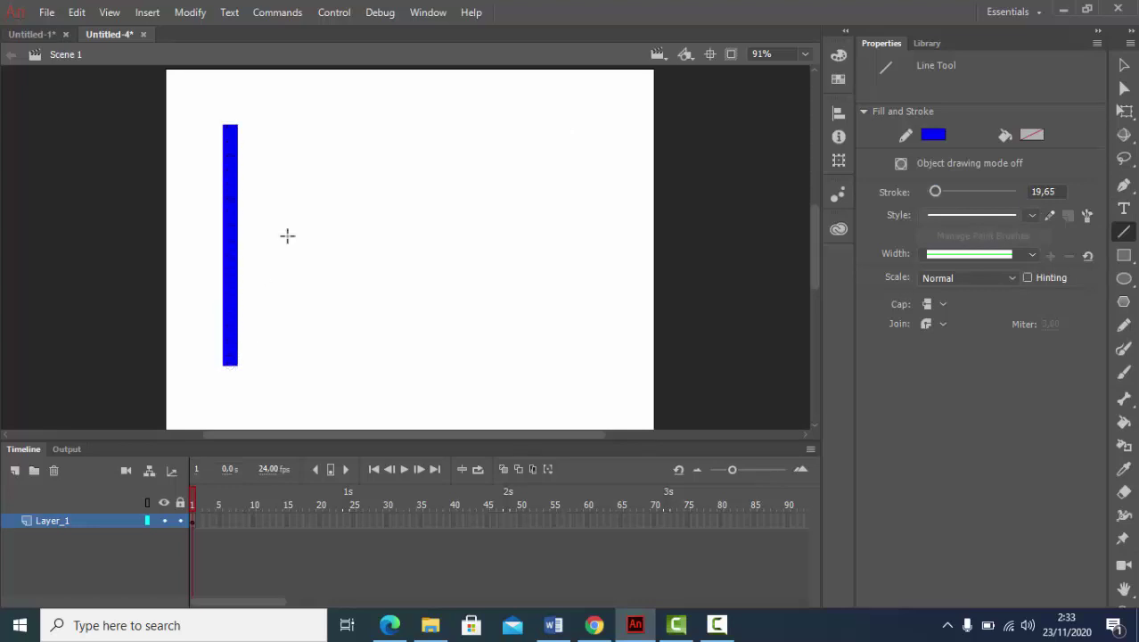
- Select the blue vertical line and reduce its stroke size to 14
click(1124, 68)
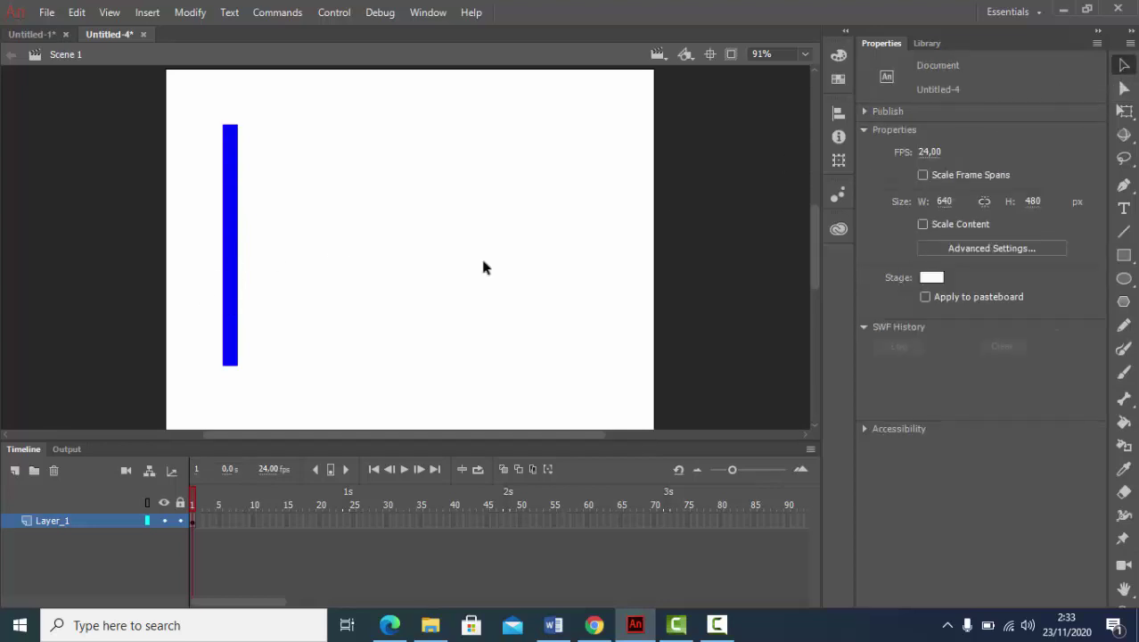
click(232, 357)
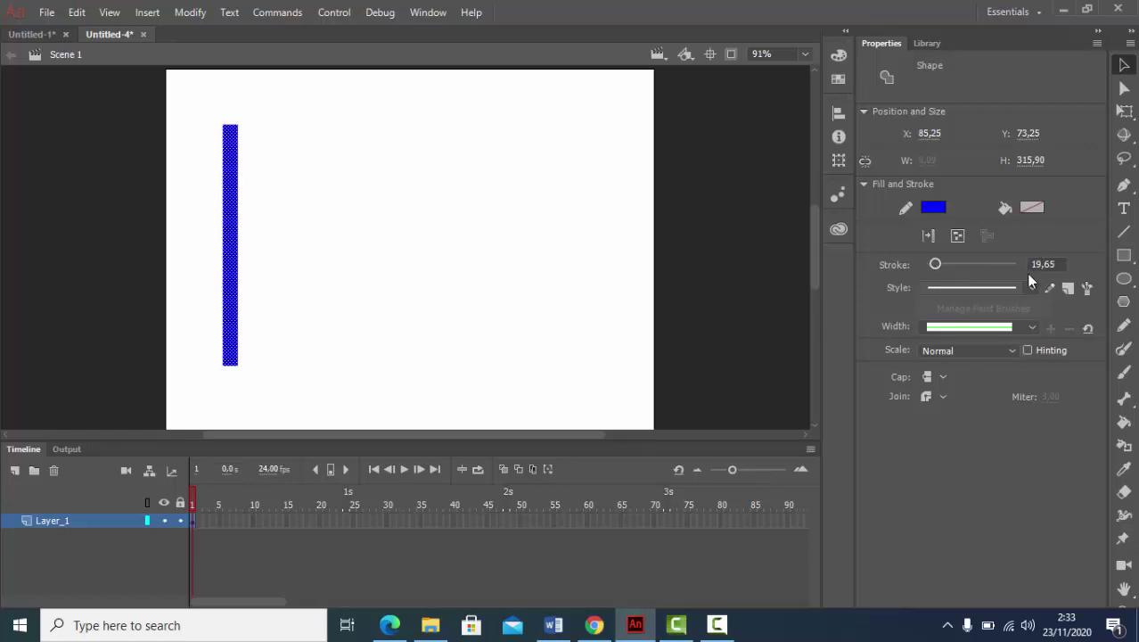
mouse_move(952, 266)
mouse_down()
mouse_move(994, 262)
mouse_move(940, 274)
mouse_move(996, 265)
mouse_move(944, 267)
mouse_move(924, 276)
mouse_move(976, 272)
mouse_move(932, 281)
mouse_up()
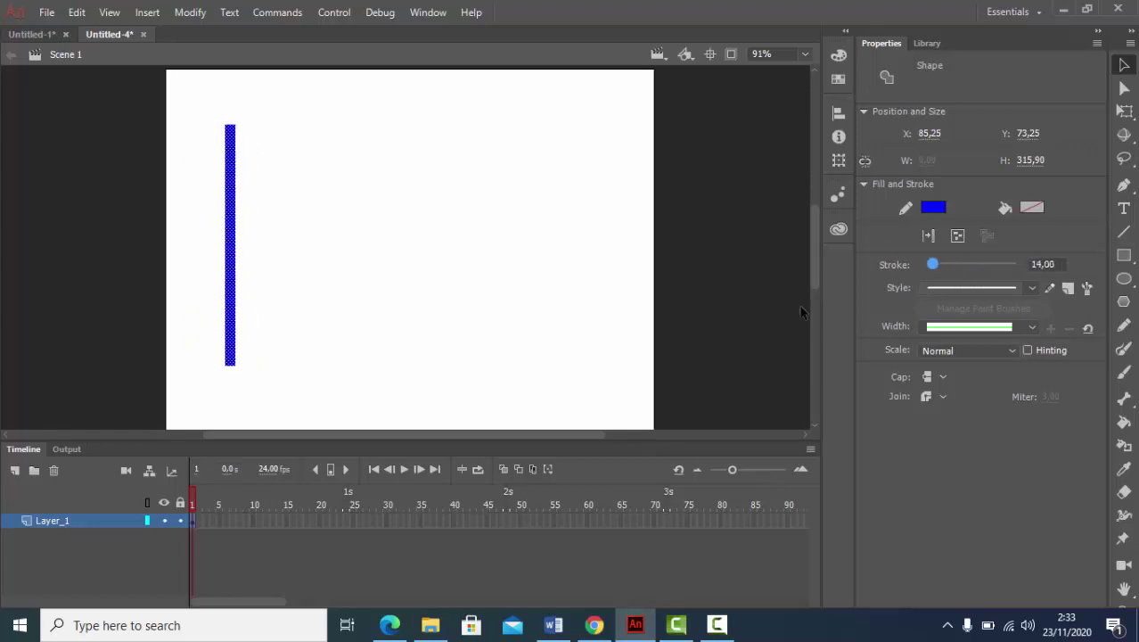
- Apply the dashed stroke style to the selected line and try stroke sizes of 0.10 and 13.15
click(1031, 291)
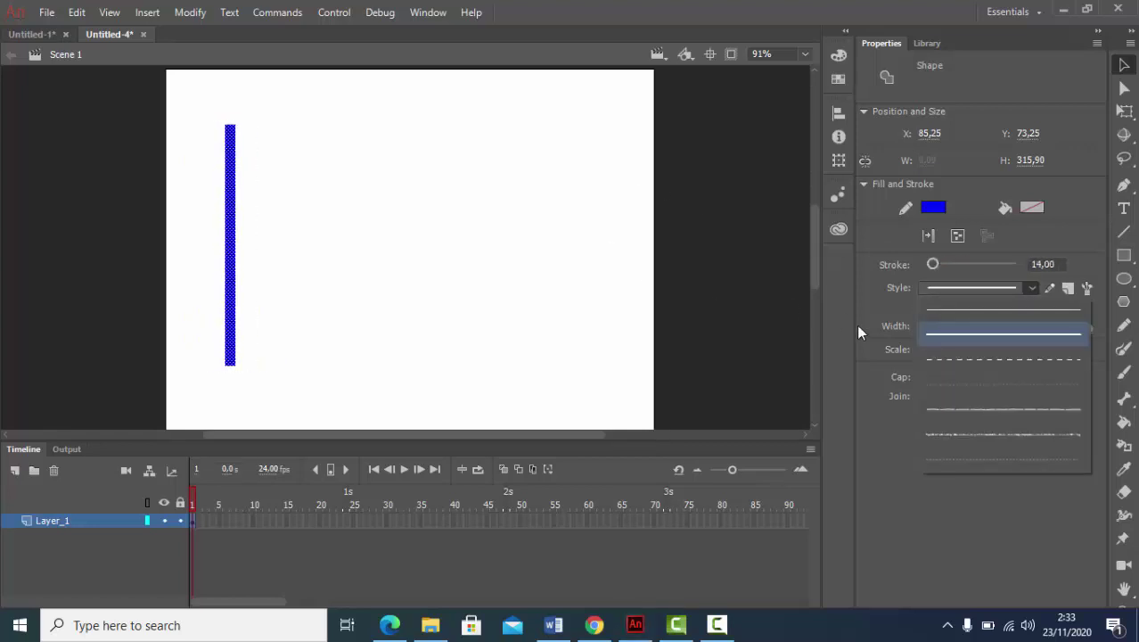
click(976, 361)
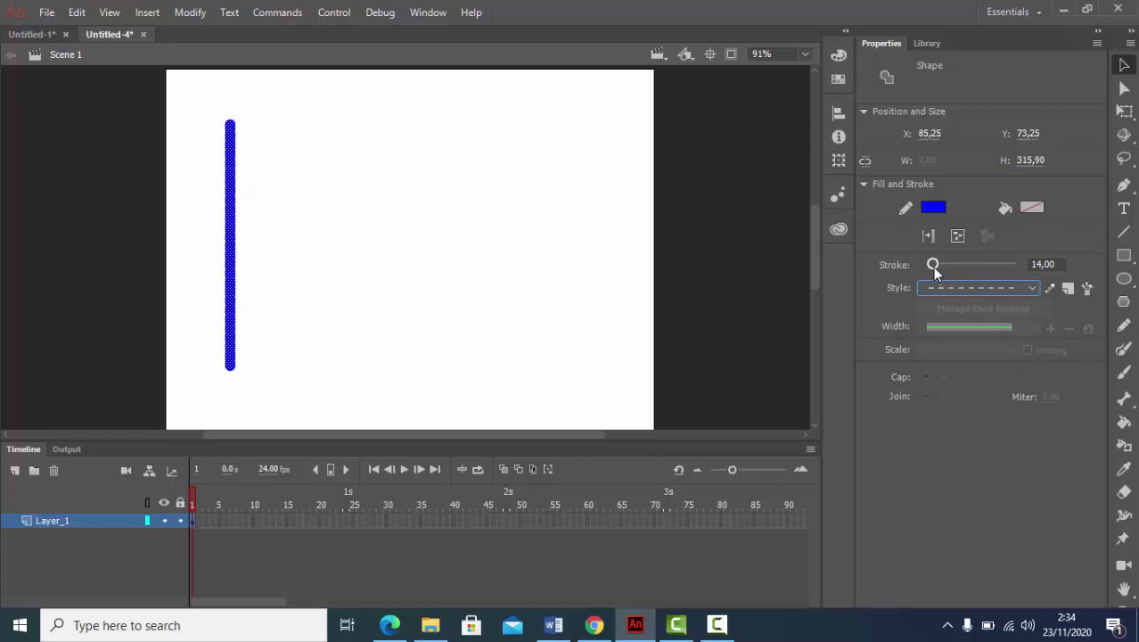
drag(932, 266, 920, 274)
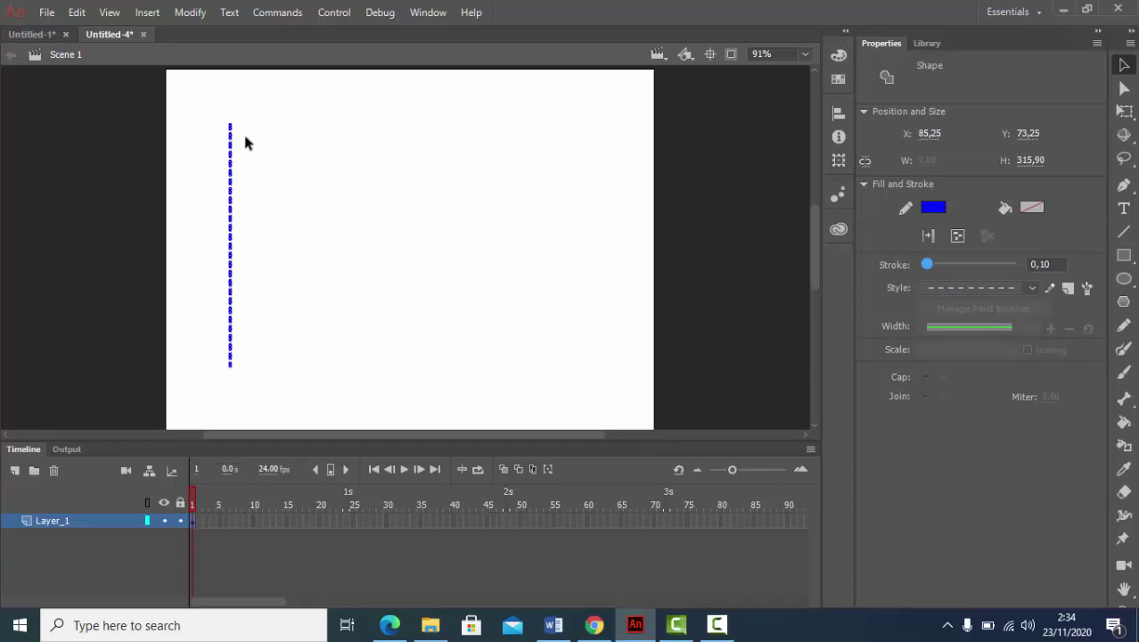
mouse_move(927, 266)
mouse_down()
mouse_move(947, 266)
mouse_move(921, 268)
mouse_move(942, 268)
mouse_move(946, 278)
mouse_move(935, 278)
mouse_up()
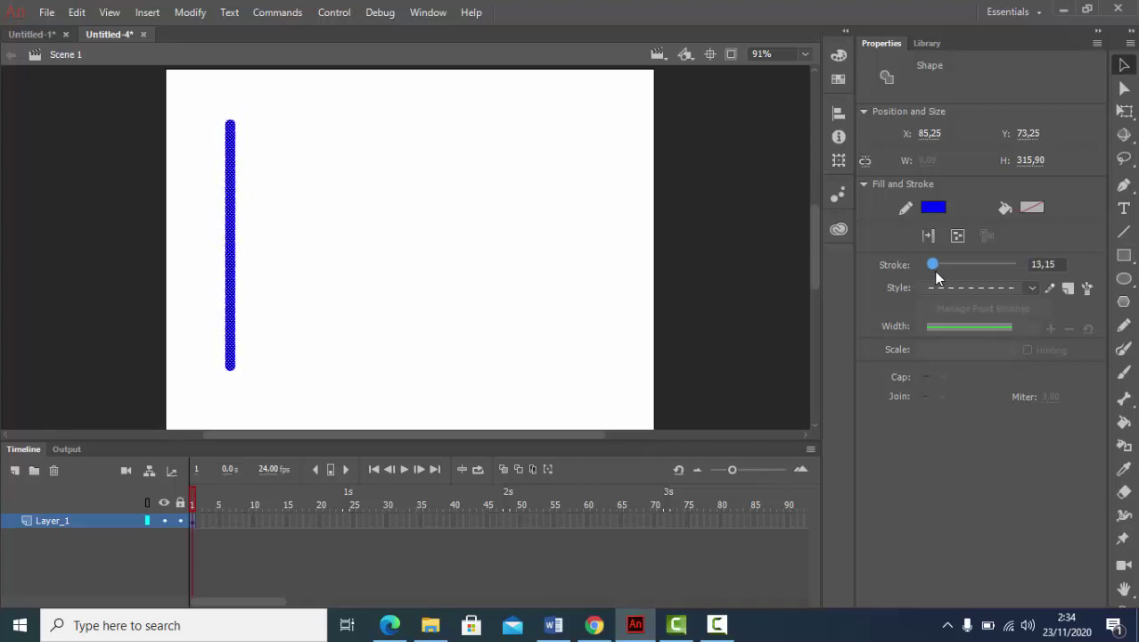
- Change the vertical line's stroke style to hairline and deselect it
click(1032, 288)
click(999, 321)
click(558, 172)
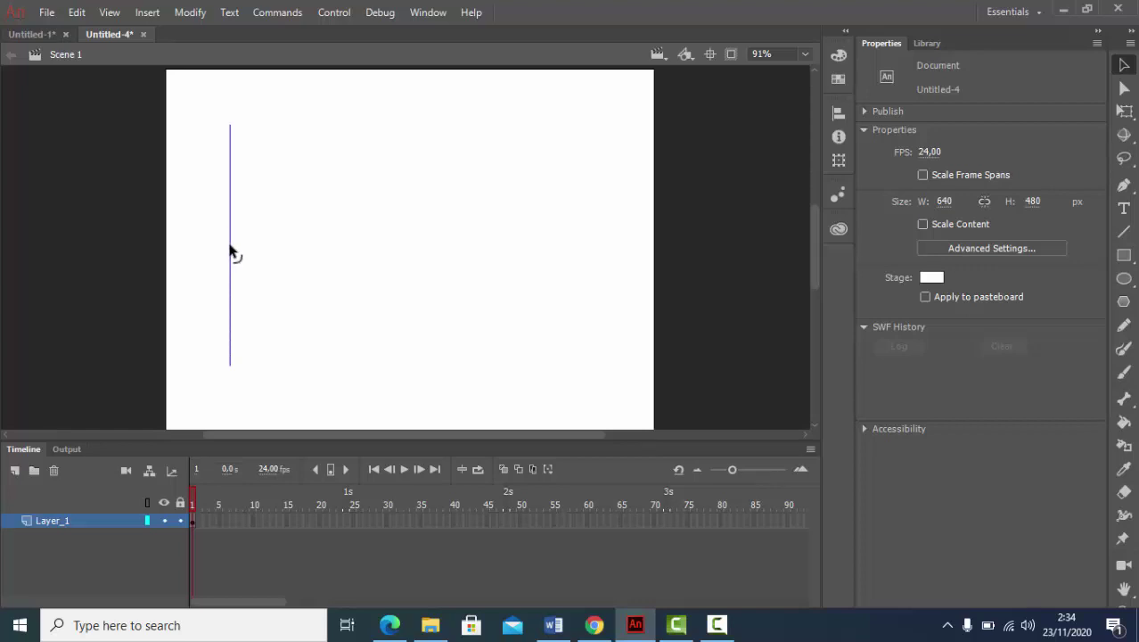
- Bend the vertical line into a curve bulging to the right and shift its lower endpoint slightly up and left
mouse_move(234, 246)
mouse_down()
mouse_move(376, 245)
mouse_move(145, 267)
mouse_move(381, 269)
mouse_move(215, 280)
mouse_move(130, 256)
mouse_move(399, 245)
mouse_move(105, 250)
mouse_move(221, 256)
mouse_move(381, 244)
mouse_move(356, 259)
mouse_move(359, 234)
mouse_move(343, 258)
mouse_move(363, 250)
mouse_up()
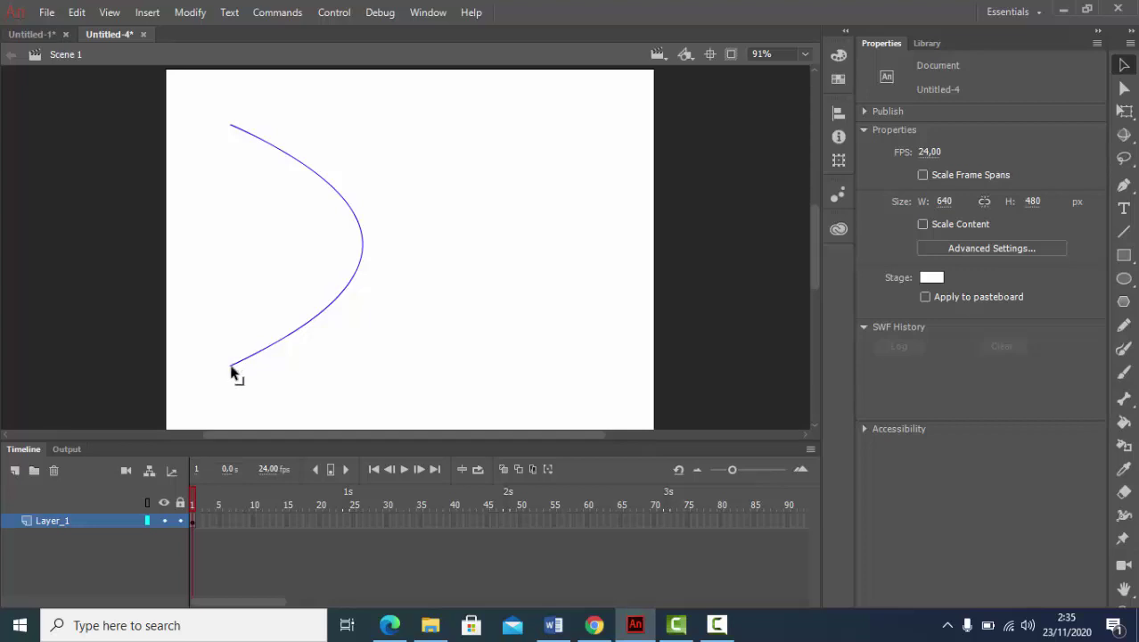
mouse_move(231, 366)
mouse_down()
mouse_move(193, 262)
mouse_move(198, 182)
mouse_move(192, 224)
mouse_move(382, 323)
mouse_move(584, 249)
mouse_move(611, 173)
mouse_move(418, 153)
mouse_move(247, 178)
mouse_move(217, 192)
mouse_move(439, 121)
mouse_move(542, 156)
mouse_move(298, 300)
mouse_move(250, 295)
mouse_move(237, 311)
mouse_move(333, 366)
mouse_move(589, 277)
mouse_move(603, 258)
mouse_move(590, 283)
mouse_move(219, 354)
mouse_up()
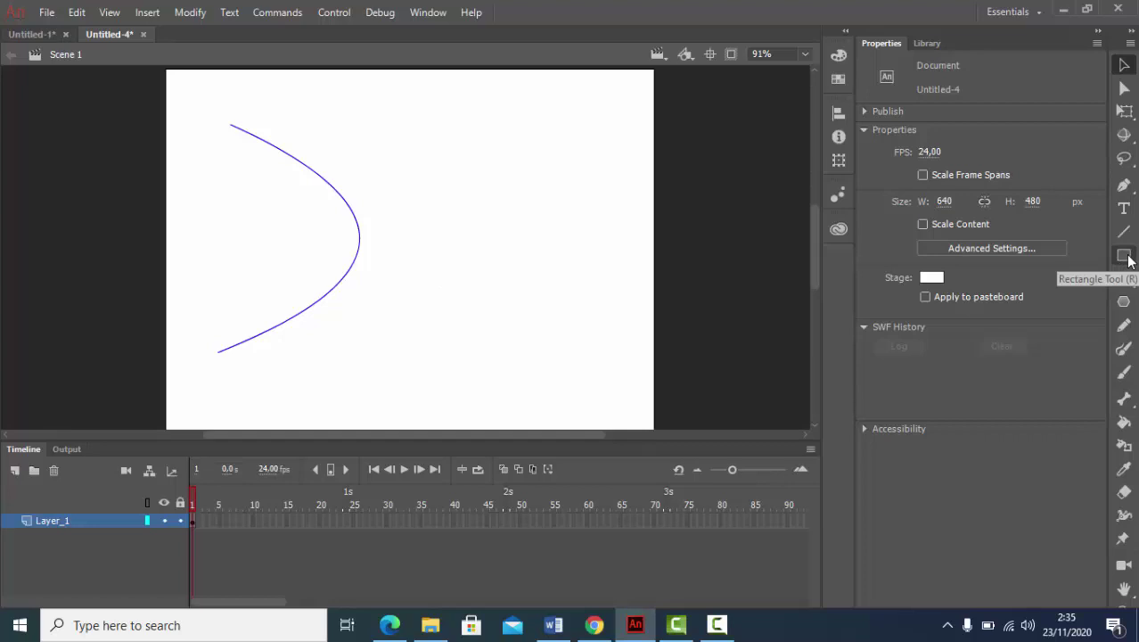
- Draw a red-filled rectangle with a blue outline, about 221 by 133 px, to the upper right of the curve
click(1124, 256)
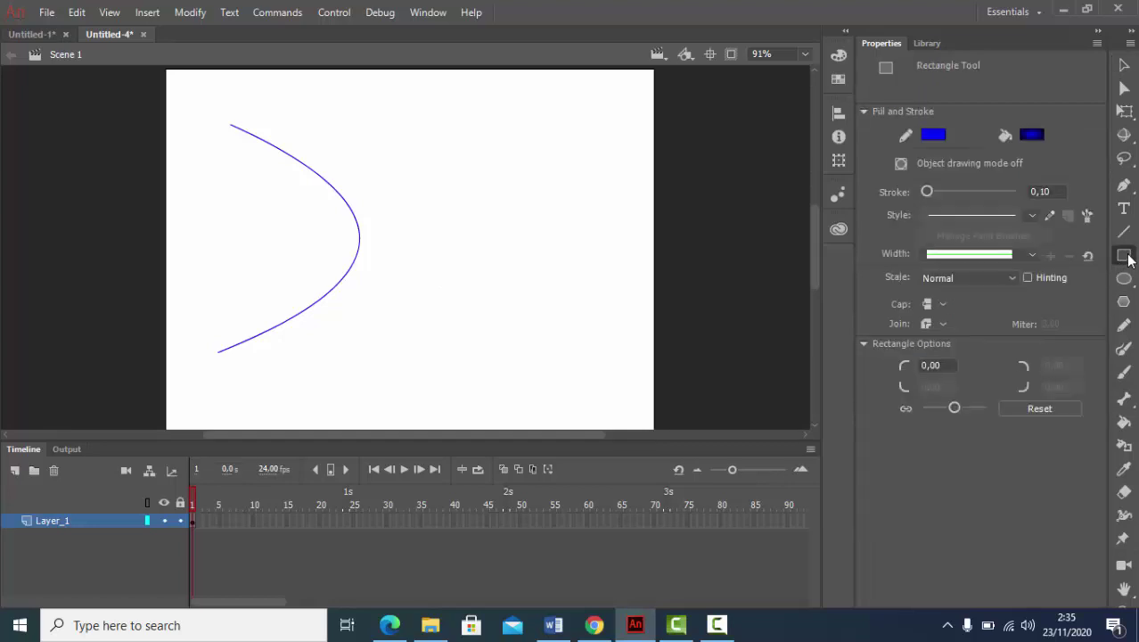
click(1036, 137)
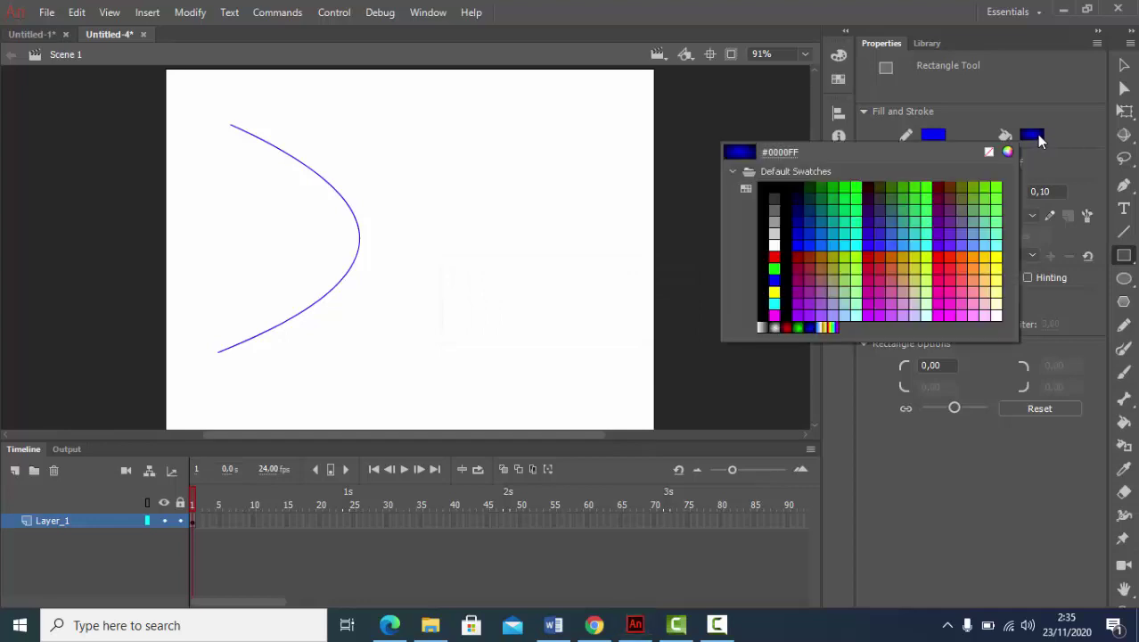
click(776, 255)
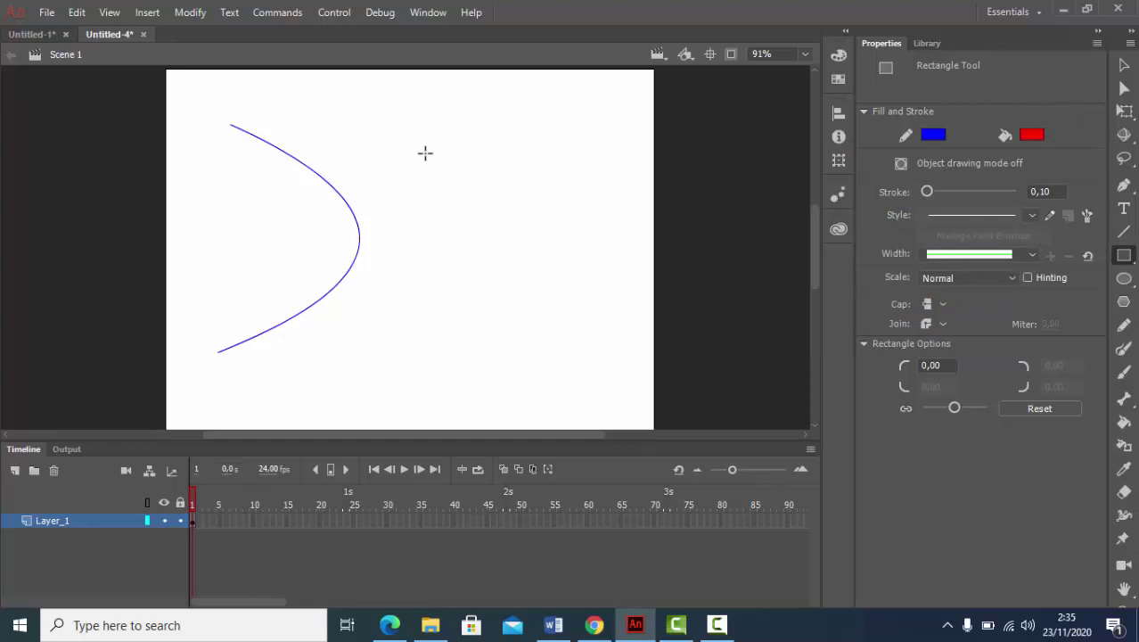
drag(413, 131, 581, 233)
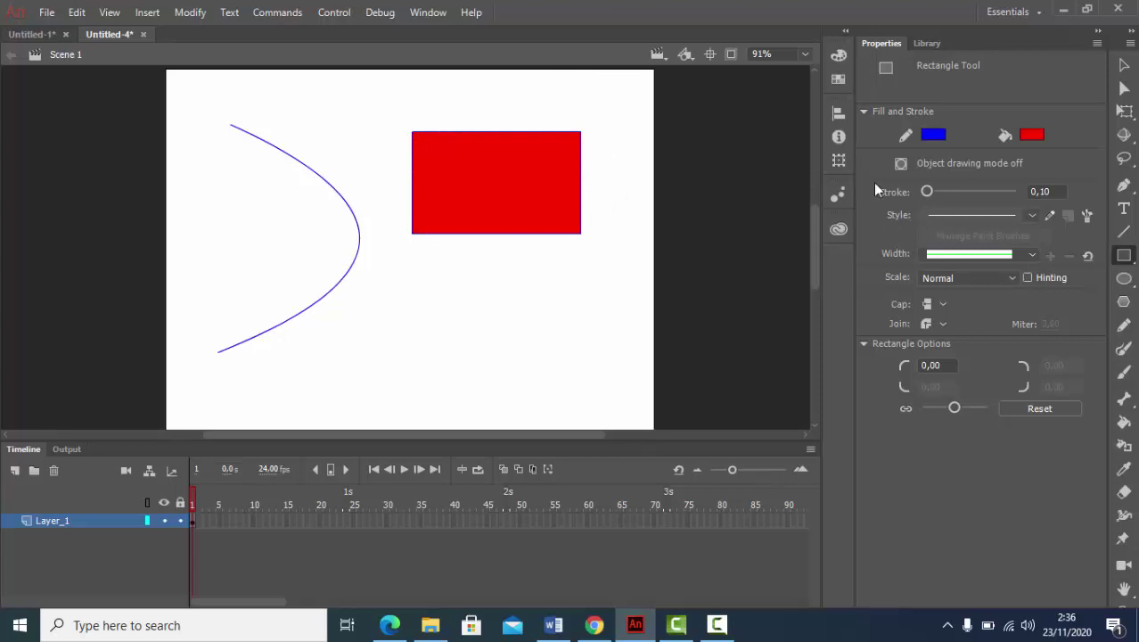
- Select the whole red rectangle with its outline and set the stroke size to 24.35
click(1124, 65)
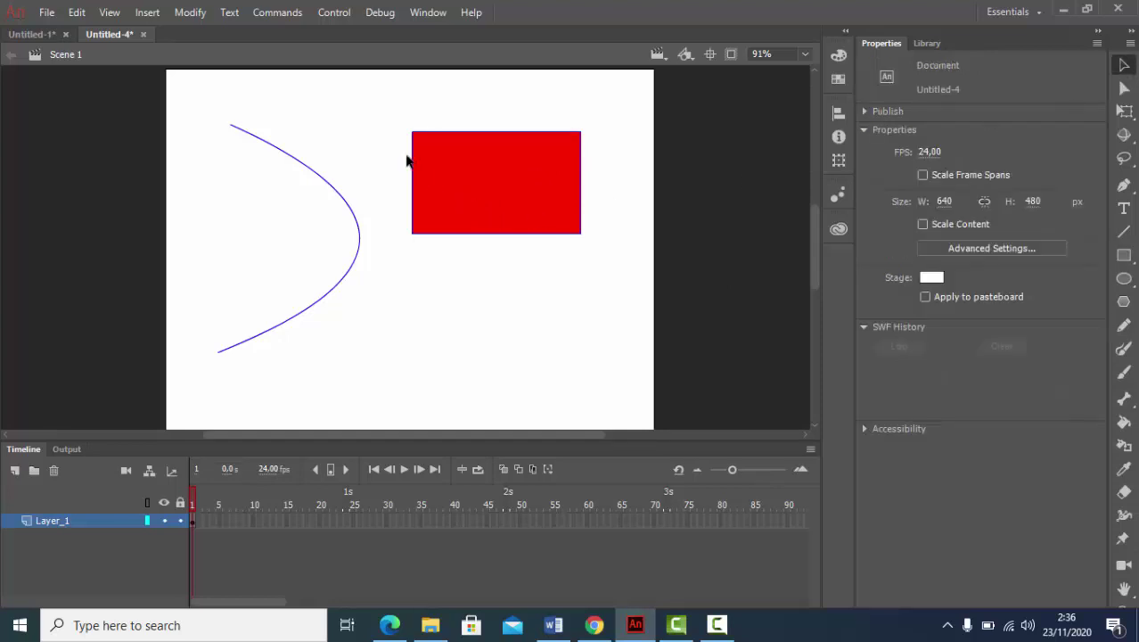
mouse_move(376, 104)
mouse_down()
mouse_move(560, 287)
mouse_move(657, 256)
mouse_up()
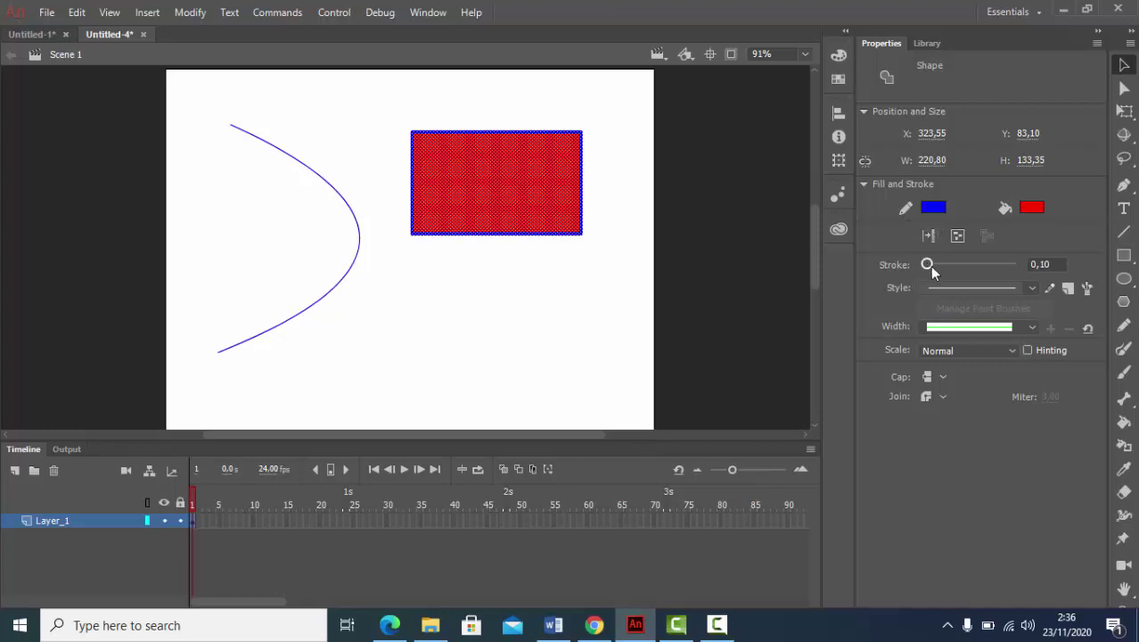
mouse_move(930, 264)
mouse_down()
mouse_move(961, 267)
mouse_move(915, 276)
mouse_move(964, 278)
mouse_move(929, 279)
mouse_move(946, 280)
mouse_up()
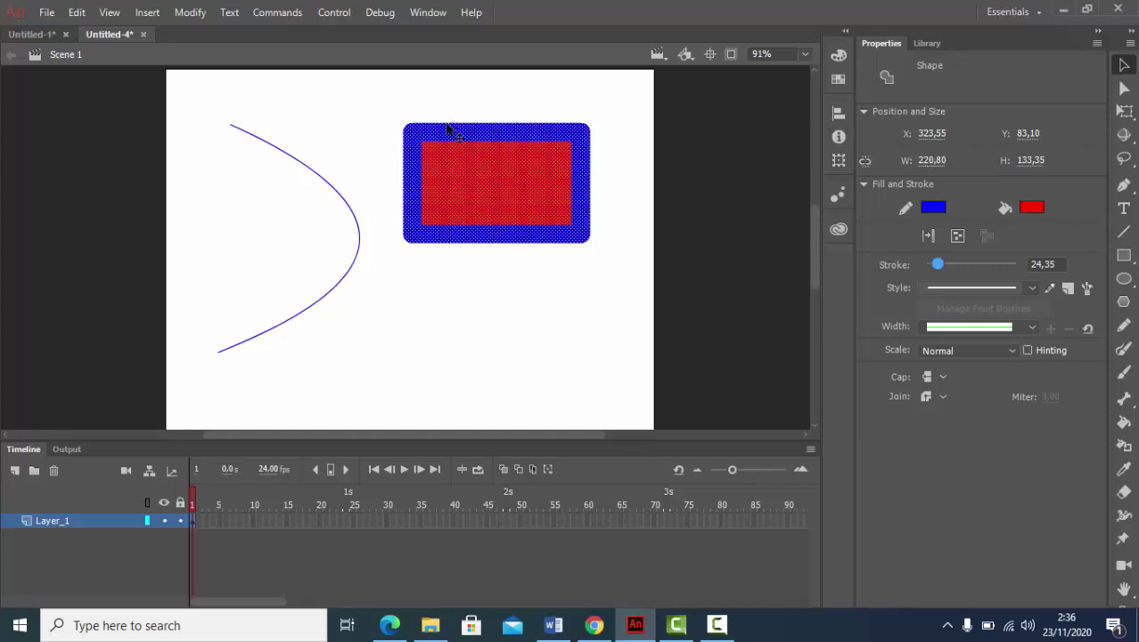
- Set the rectangle's stroke colour to none and deselect the shape
click(933, 207)
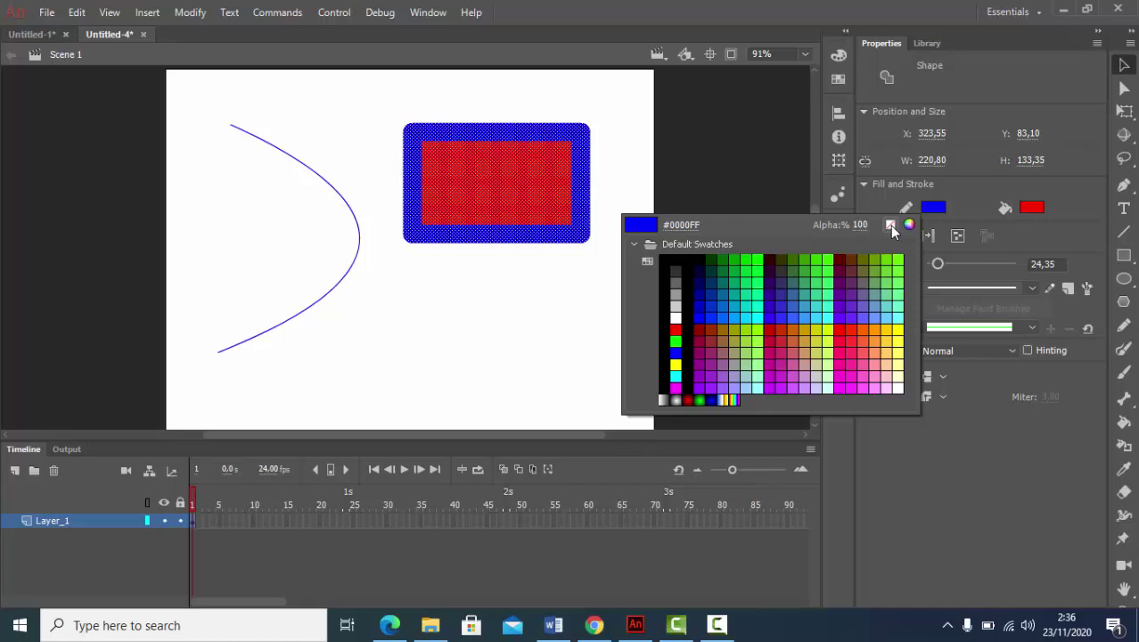
click(889, 225)
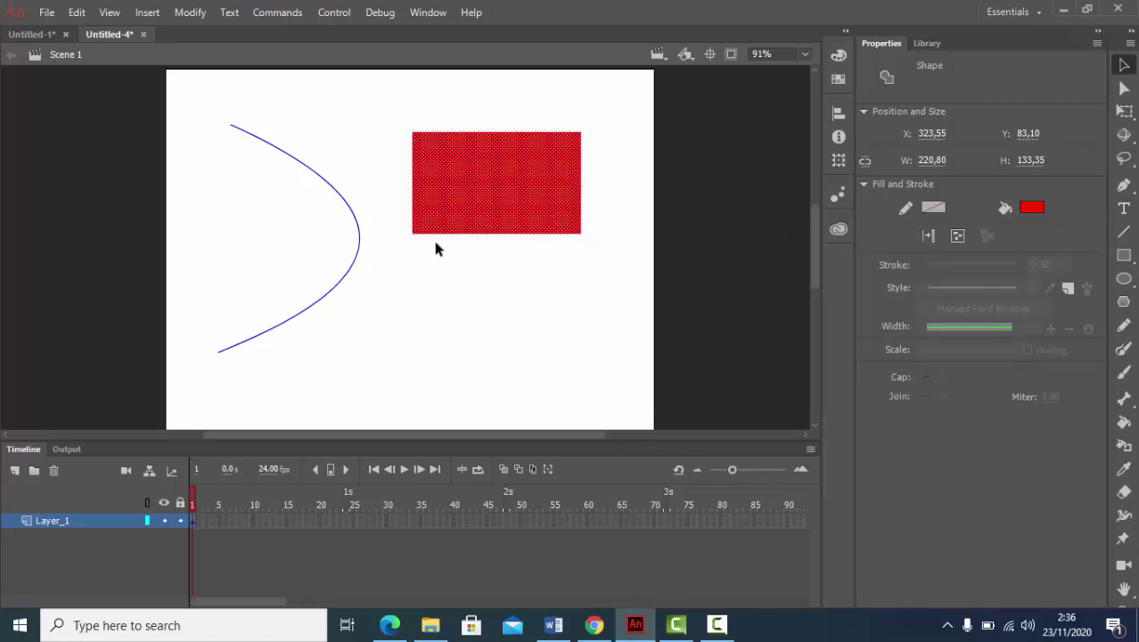
click(512, 254)
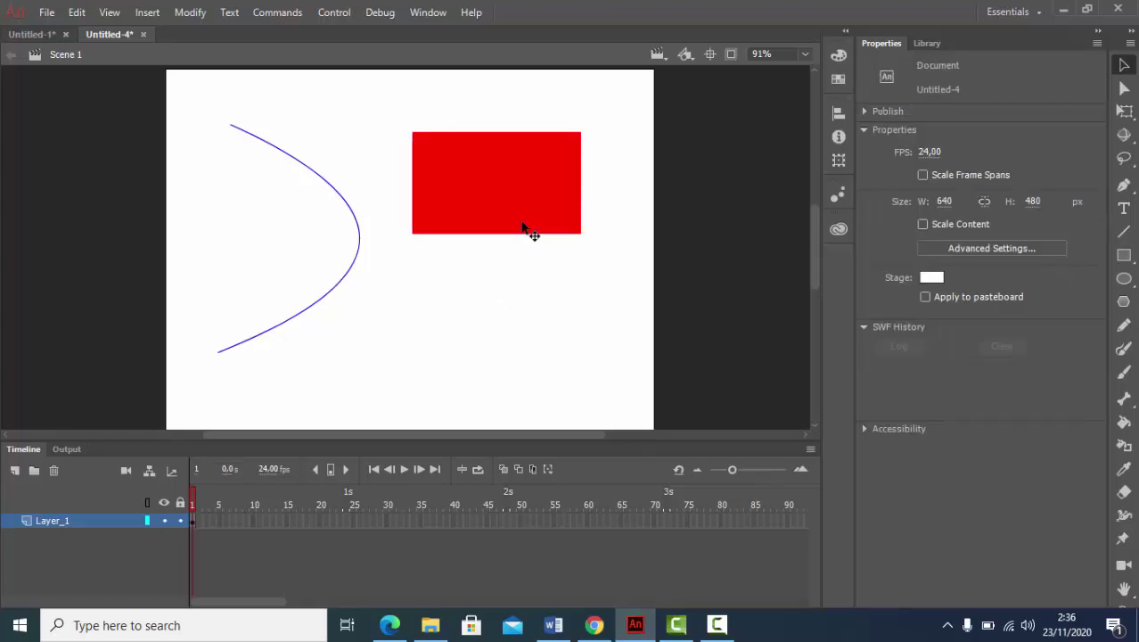
- Turn the red rectangle into a right triangle by moving its upper-right anchor point onto the lower-right one with the Subselection tool
click(1123, 91)
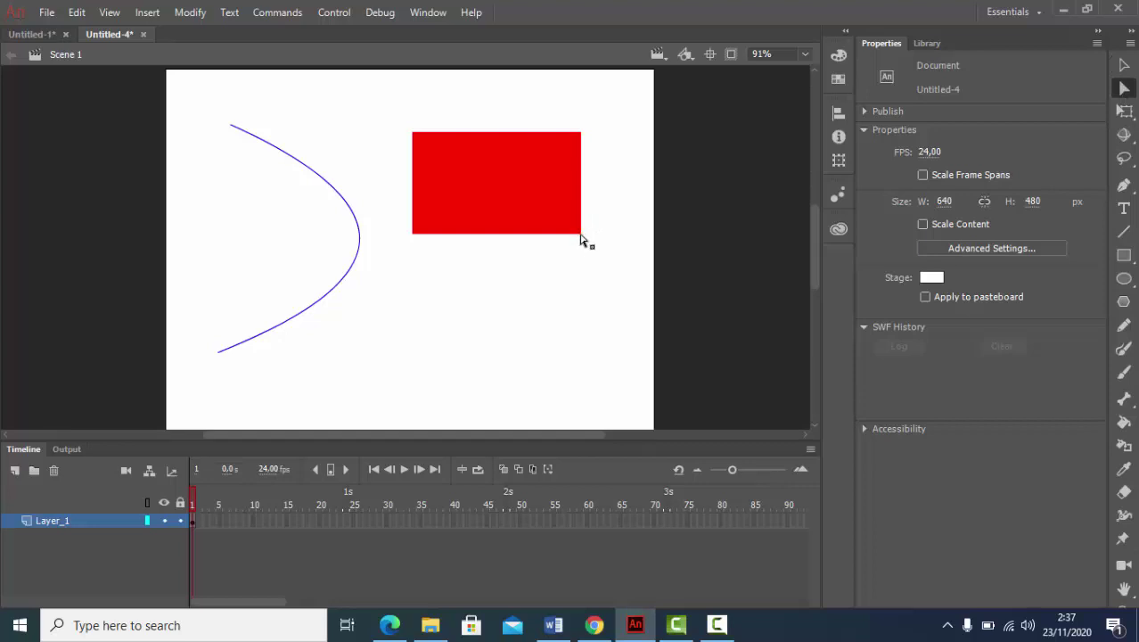
click(560, 217)
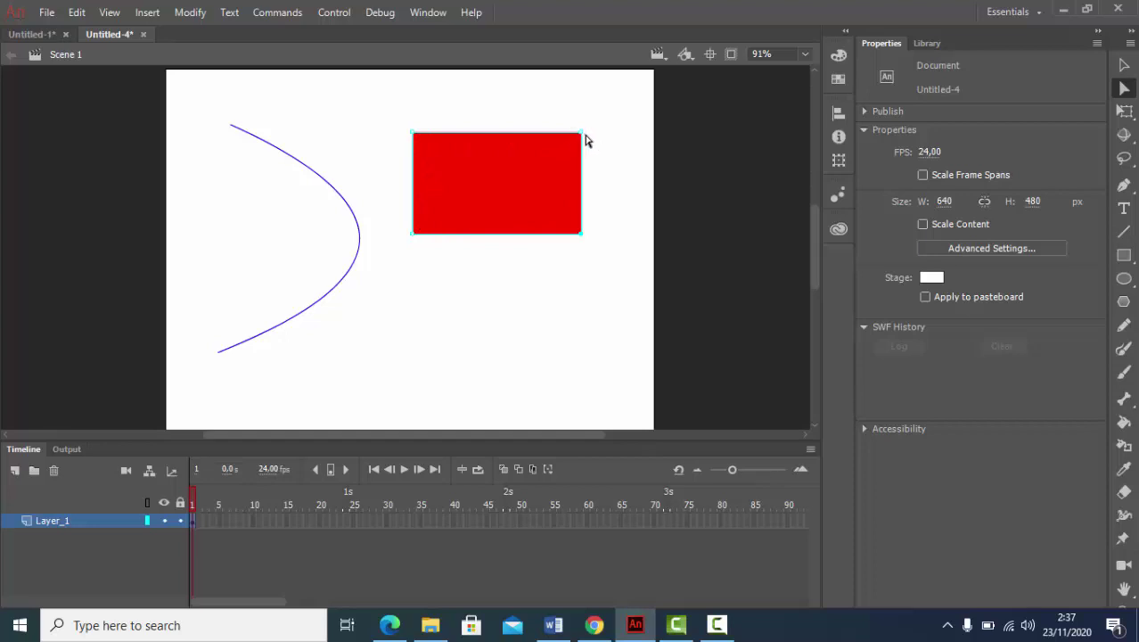
drag(583, 135, 579, 244)
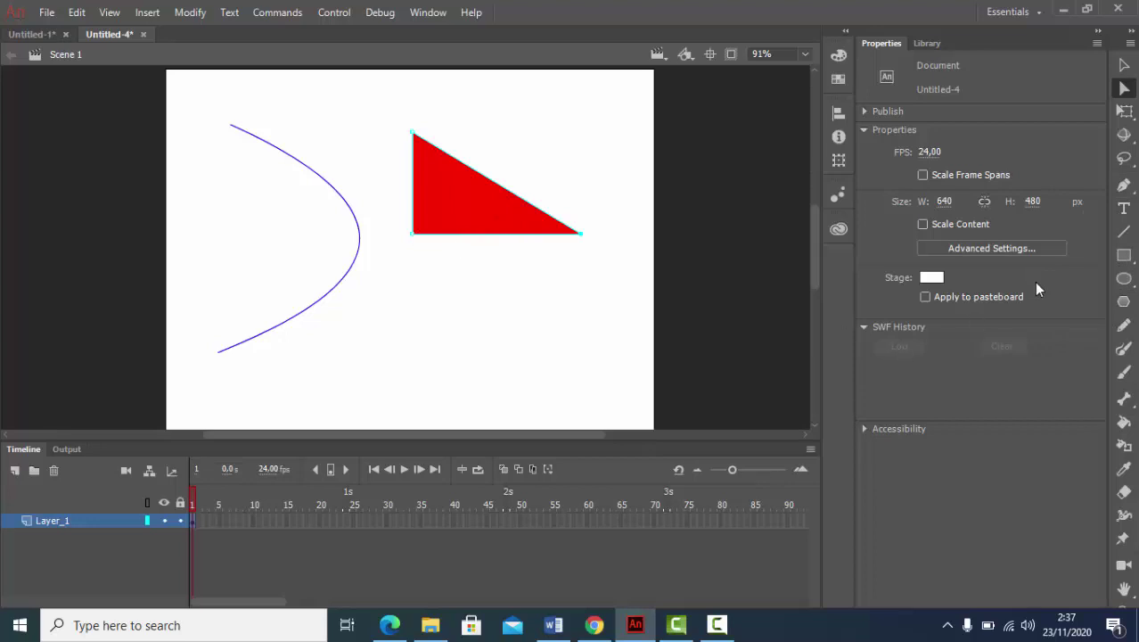
- Draw a second red rectangle without an outline directly below the triangle
click(1124, 257)
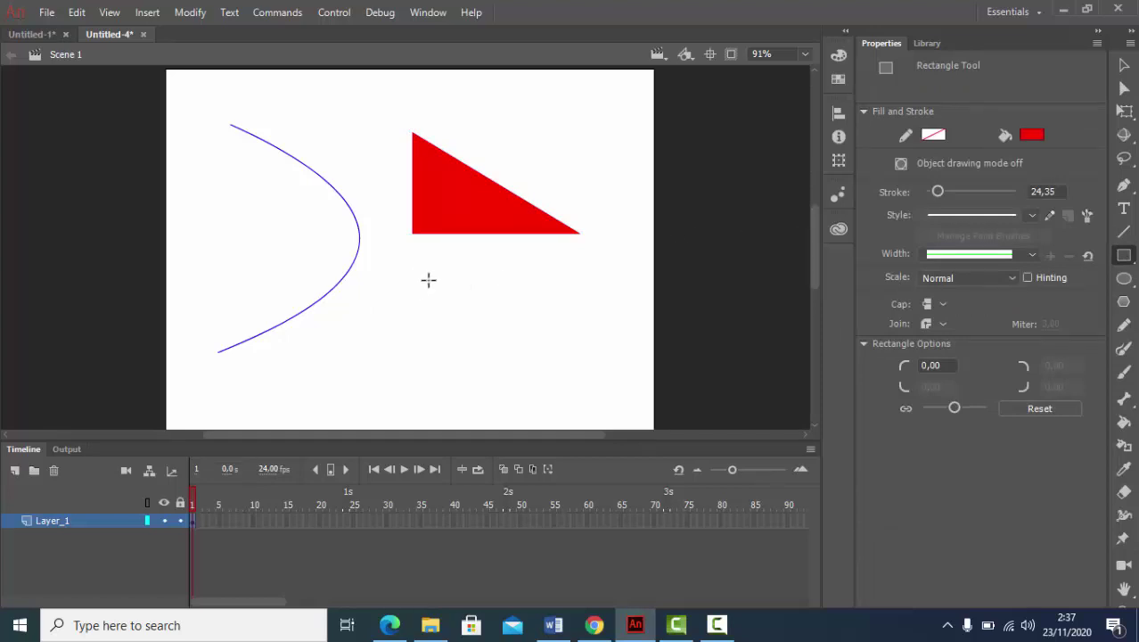
mouse_move(414, 268)
mouse_down()
mouse_move(513, 338)
mouse_move(578, 350)
mouse_up()
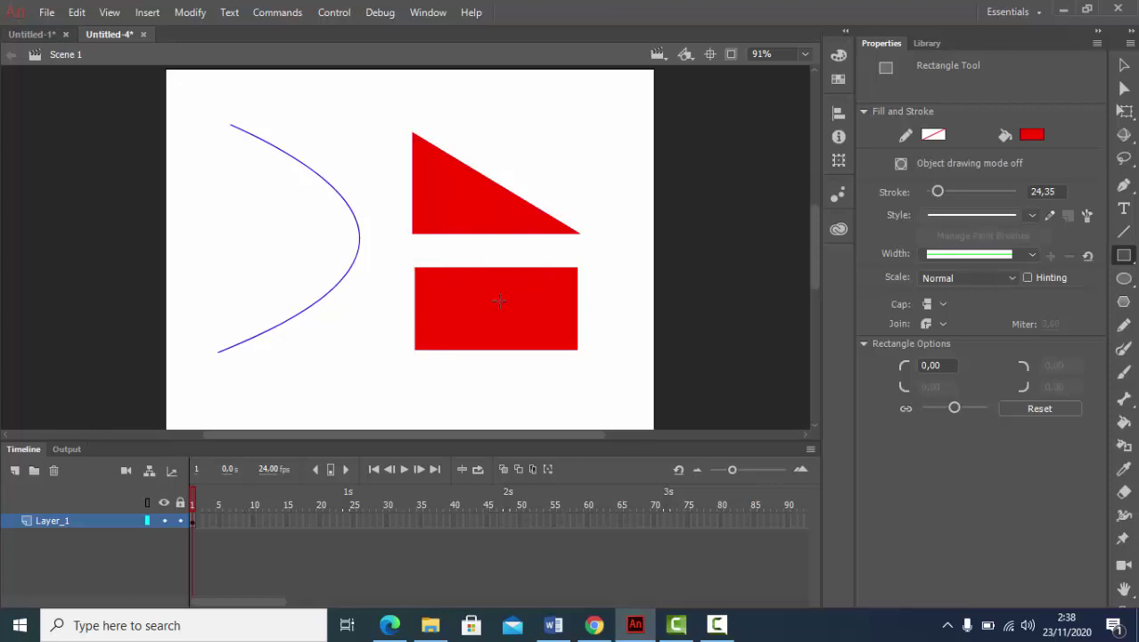
- Draw a thick blue straight line with the Pen tool diagonally across the second rectangle, sloping down to the right past its edge
click(1126, 185)
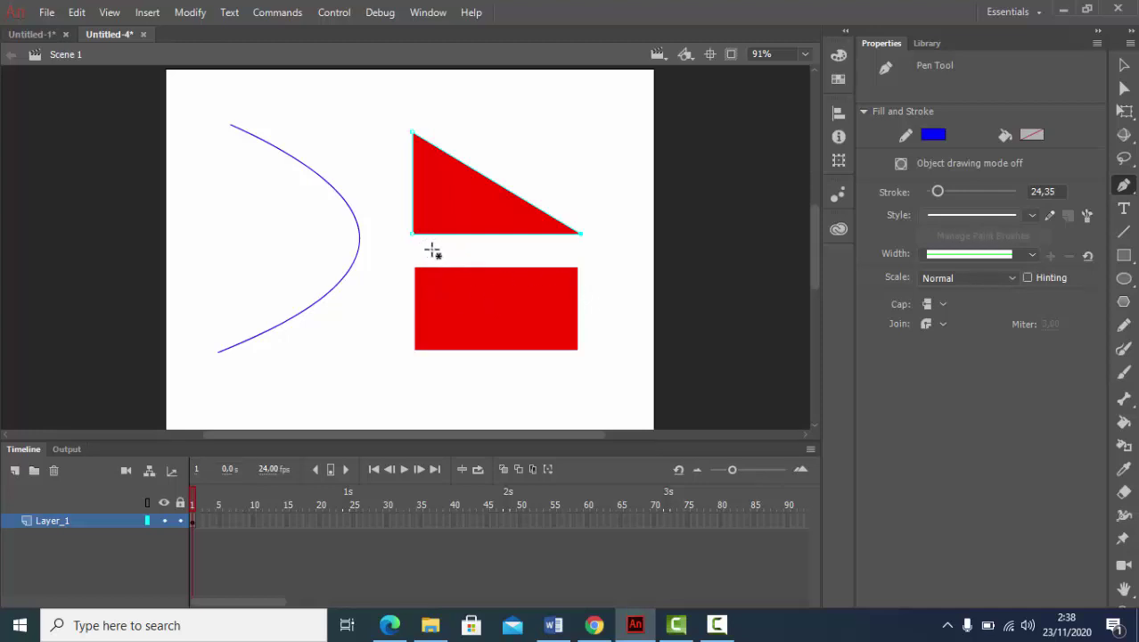
mouse_move(432, 252)
mouse_down()
mouse_move(537, 303)
mouse_move(638, 331)
mouse_up()
double_click(637, 331)
key(v)
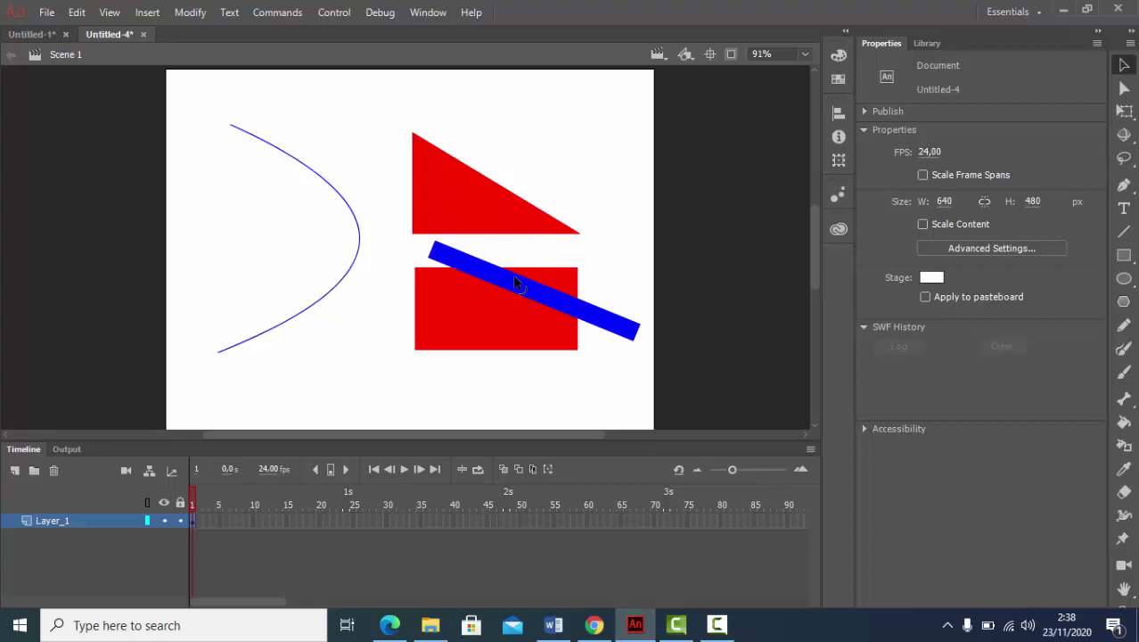
- Delete the blue line and the upper-right corner it cuts off the second rectangle, and bend the slanted edge outward into a curve
click(564, 290)
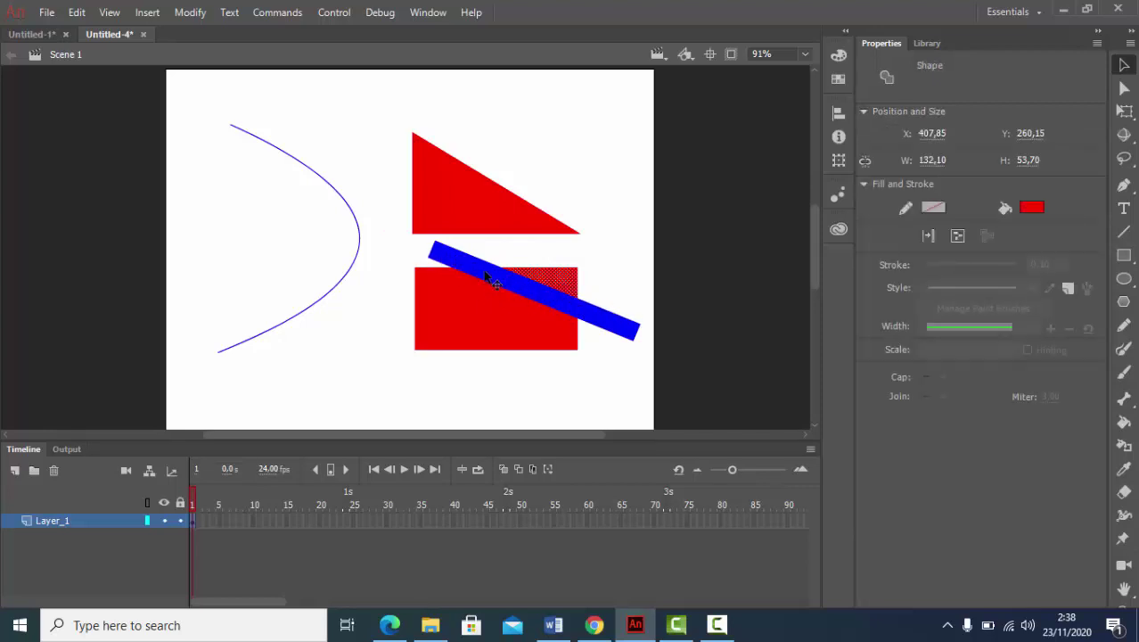
shift+click(627, 333)
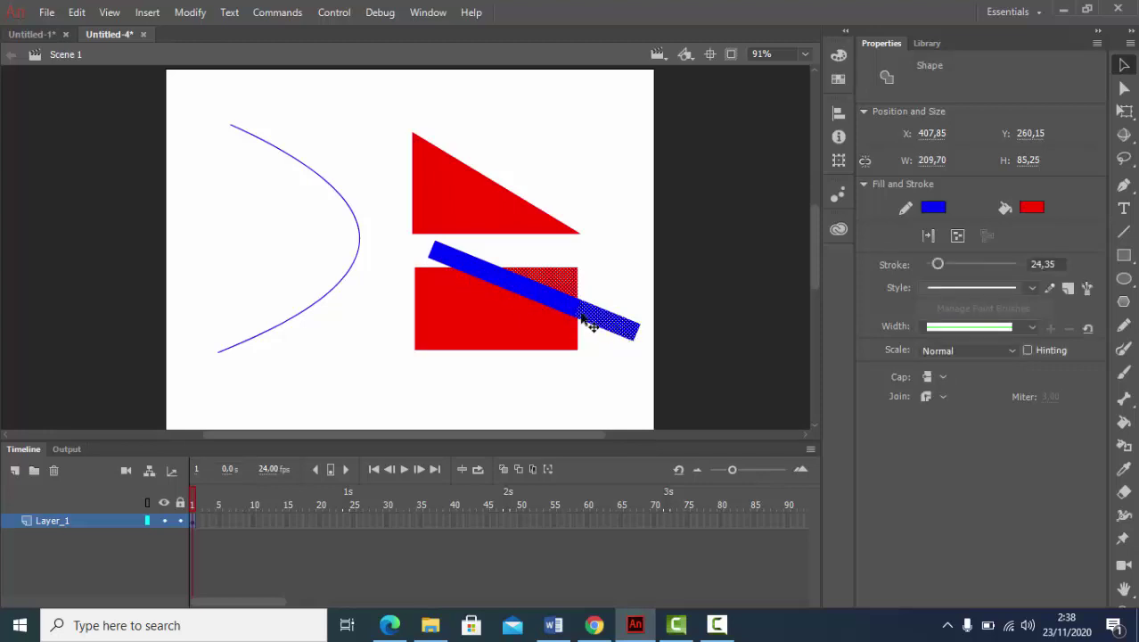
shift+click(460, 267)
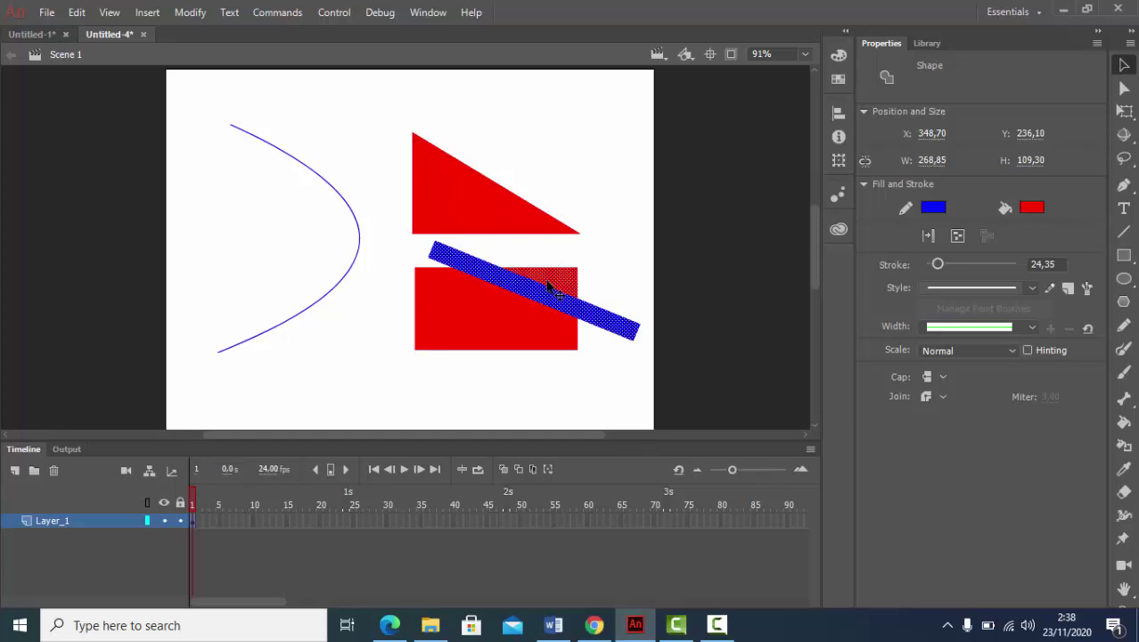
key(Delete)
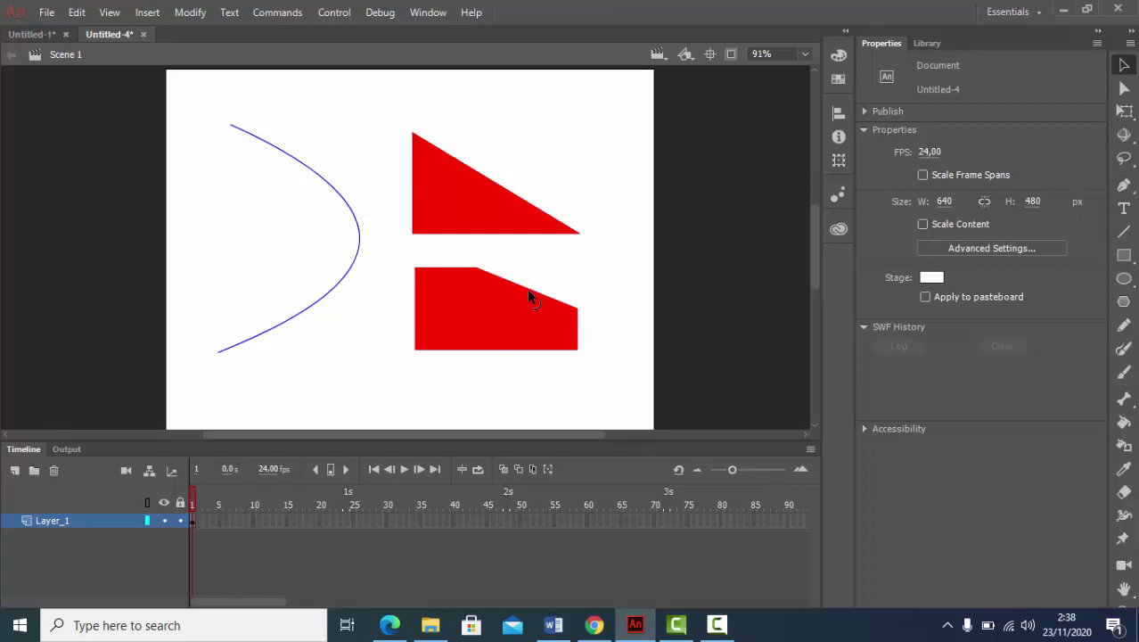
drag(528, 290, 552, 279)
- Create a new Standard 640 x 480 character animation document for ActionScript 3.0
click(44, 12)
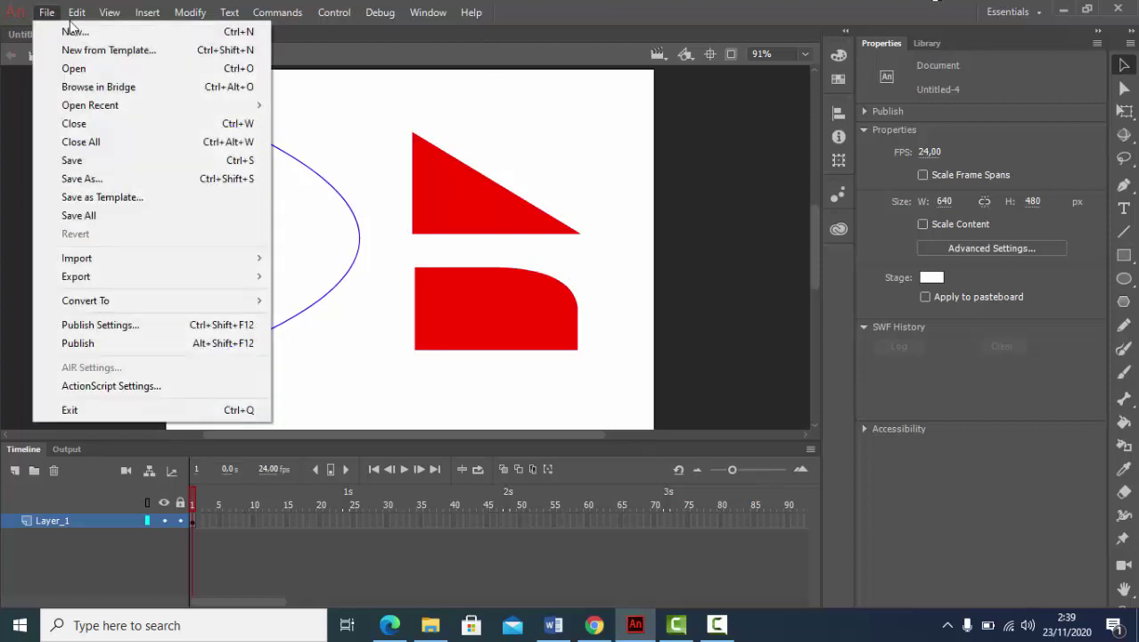
mouse_move(75, 13)
click(53, 38)
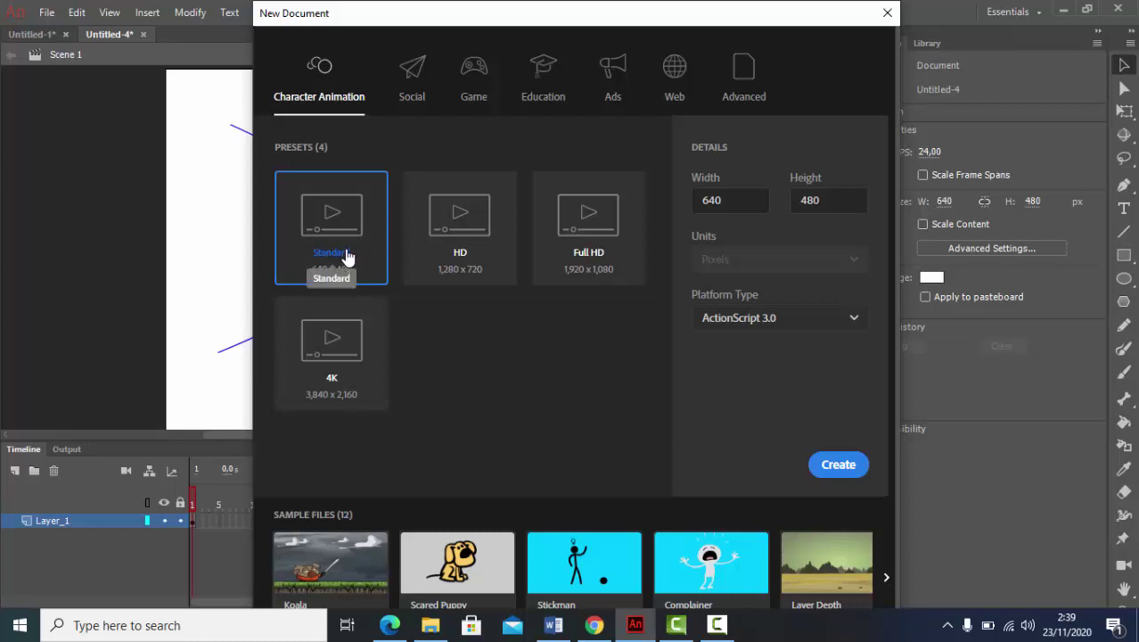
click(838, 466)
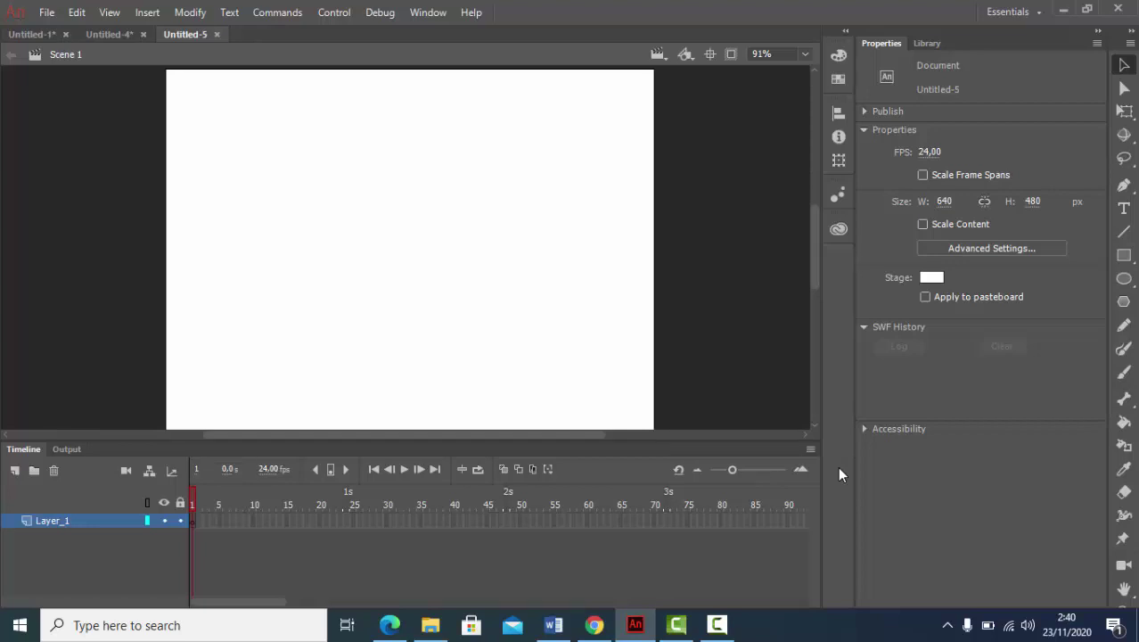
- Draw a circle about 84 px wide near the stage's upper-left corner with no stroke and the blue radial gradient fill
click(1123, 281)
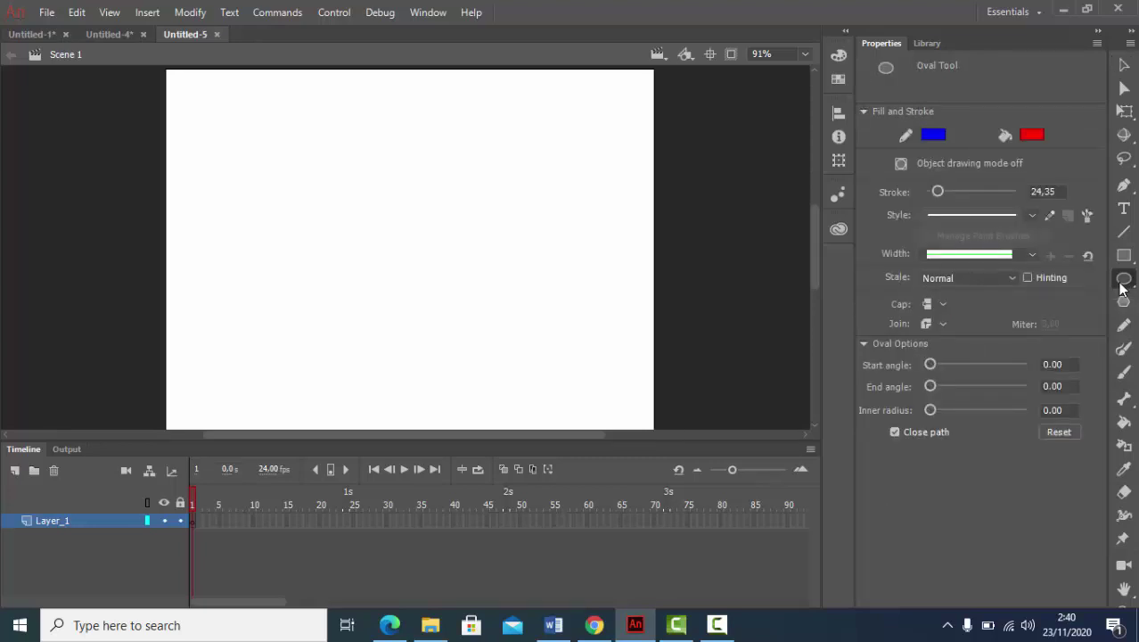
click(936, 136)
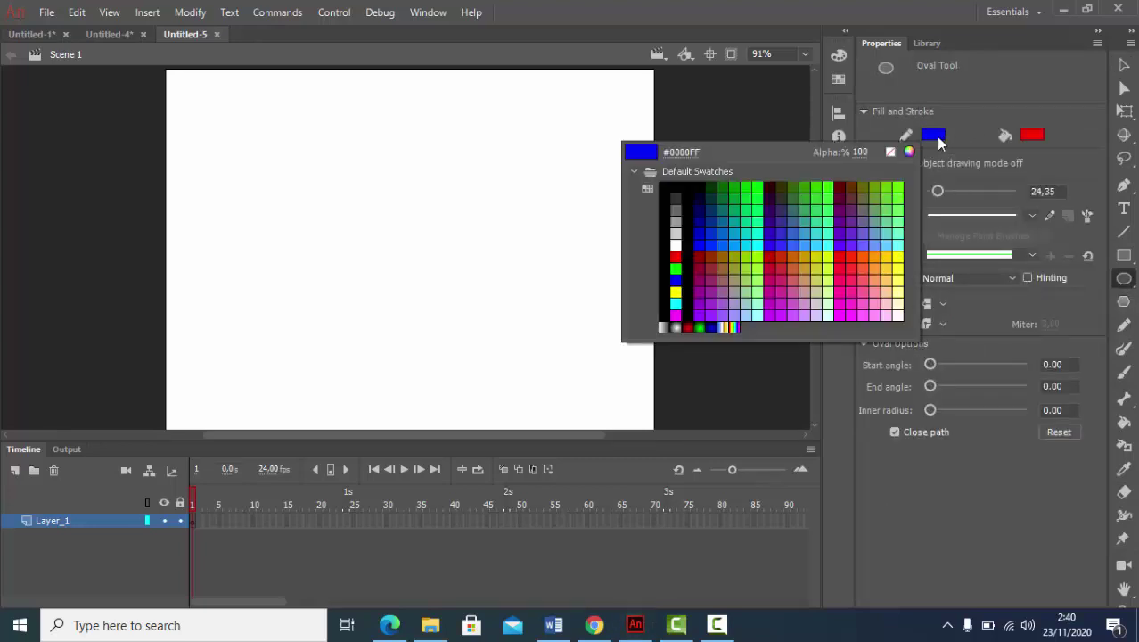
click(890, 153)
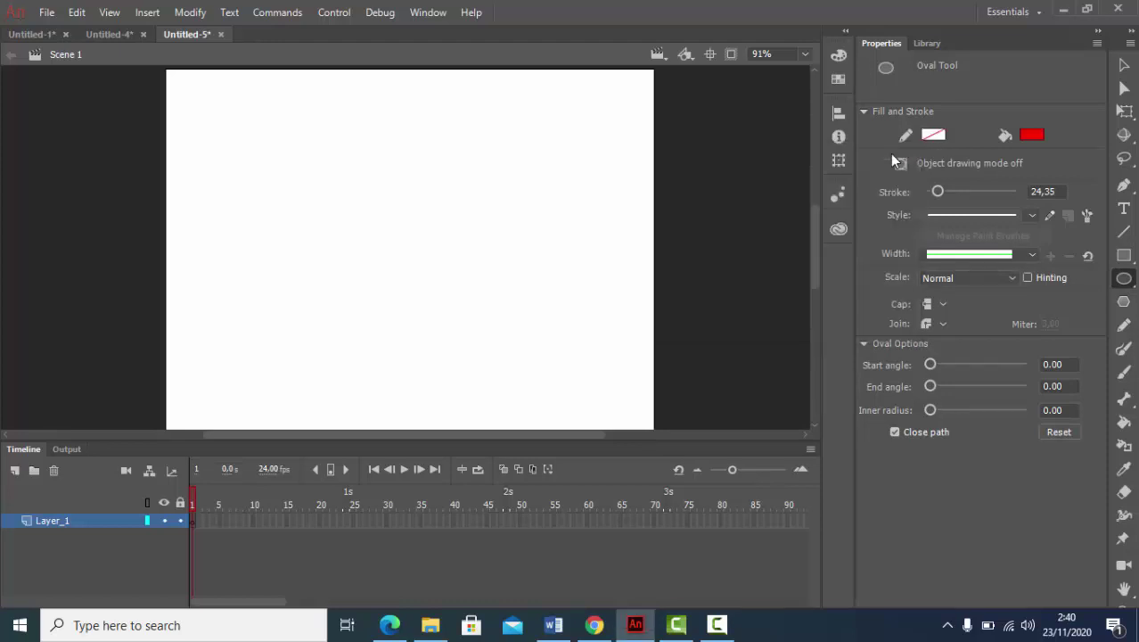
click(1032, 135)
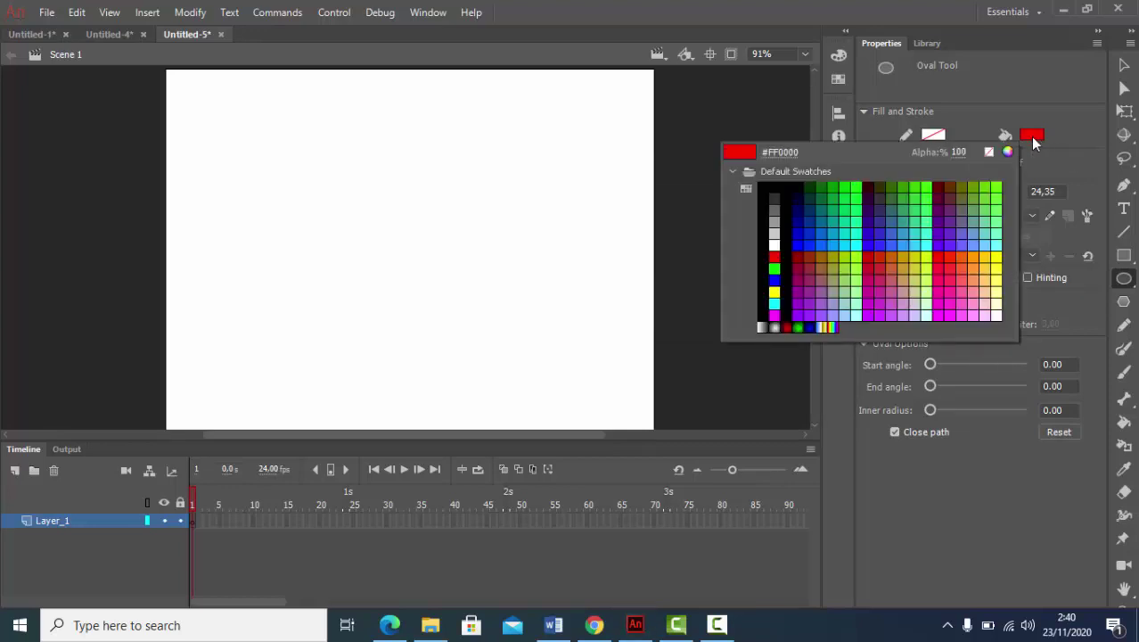
click(816, 321)
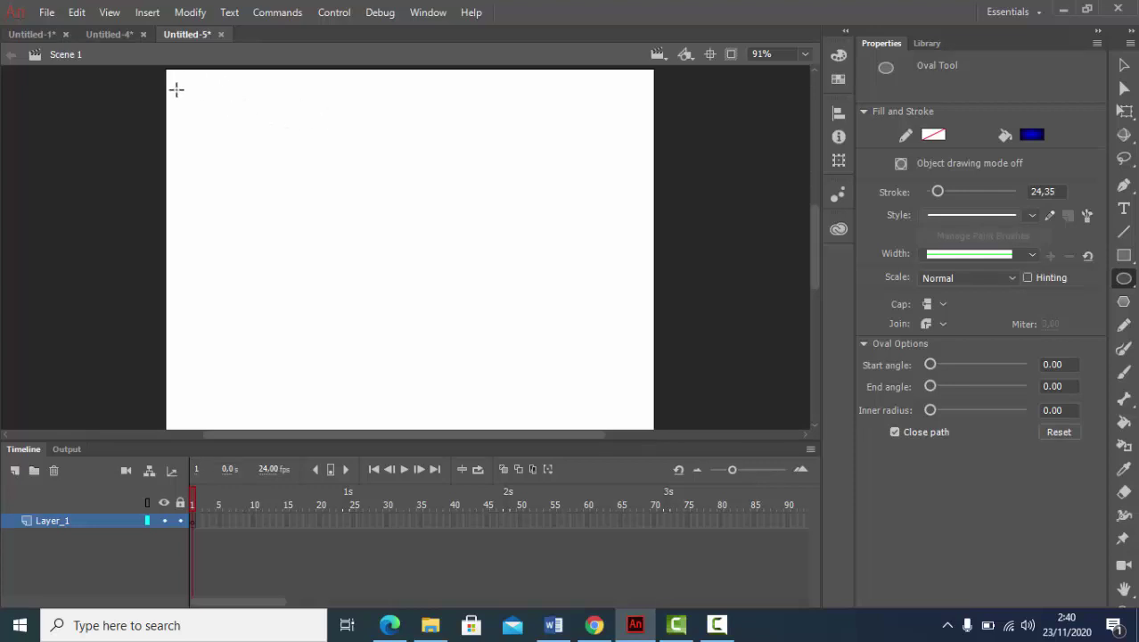
drag(193, 92, 258, 156)
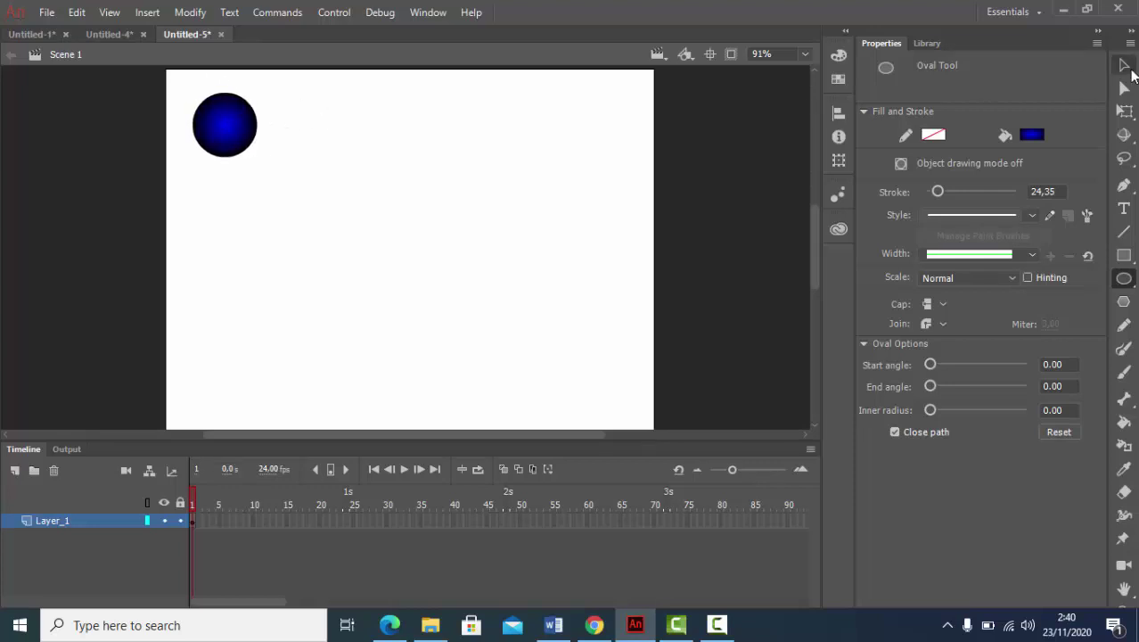
- Move the circle closer to the stage's upper-left corner, to about X 15 and Y 12, and deselect it
click(1124, 68)
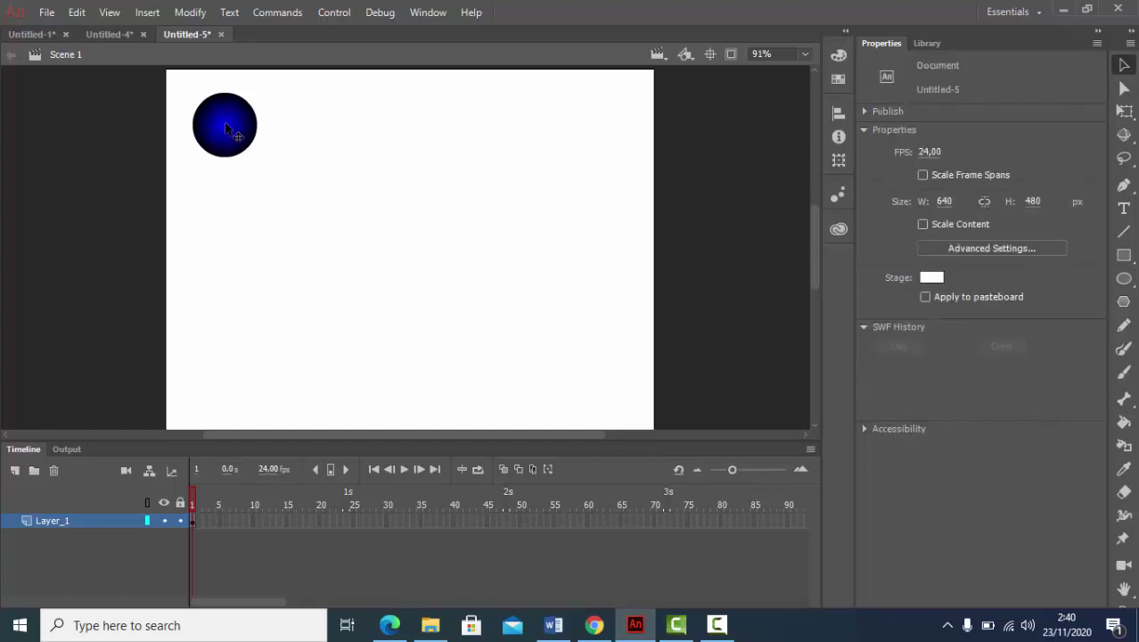
drag(226, 129, 210, 112)
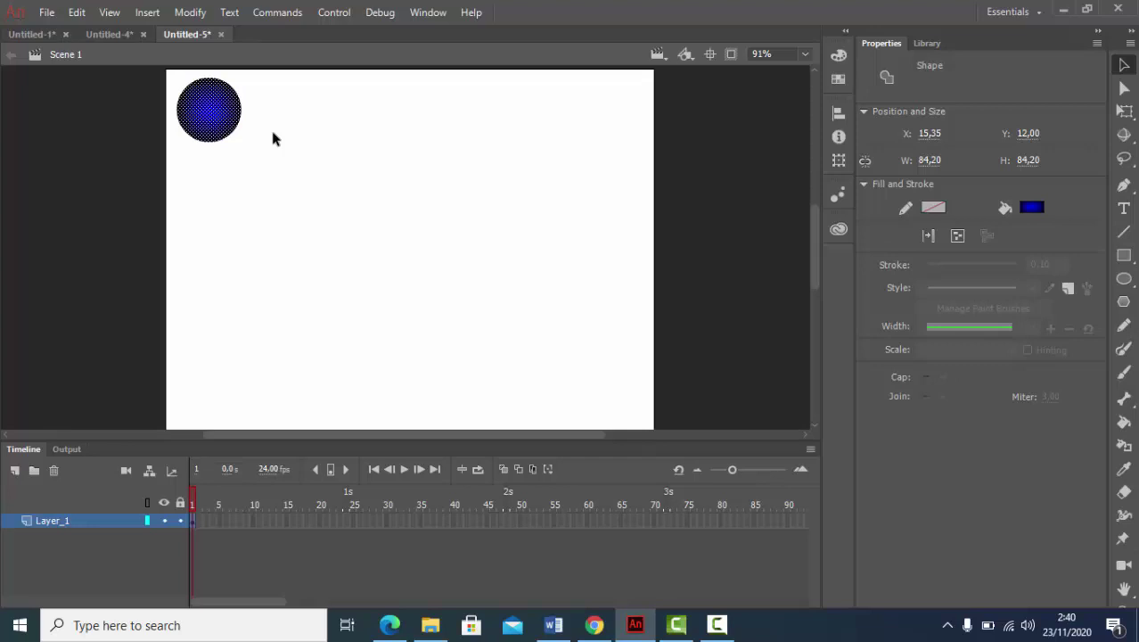
click(283, 206)
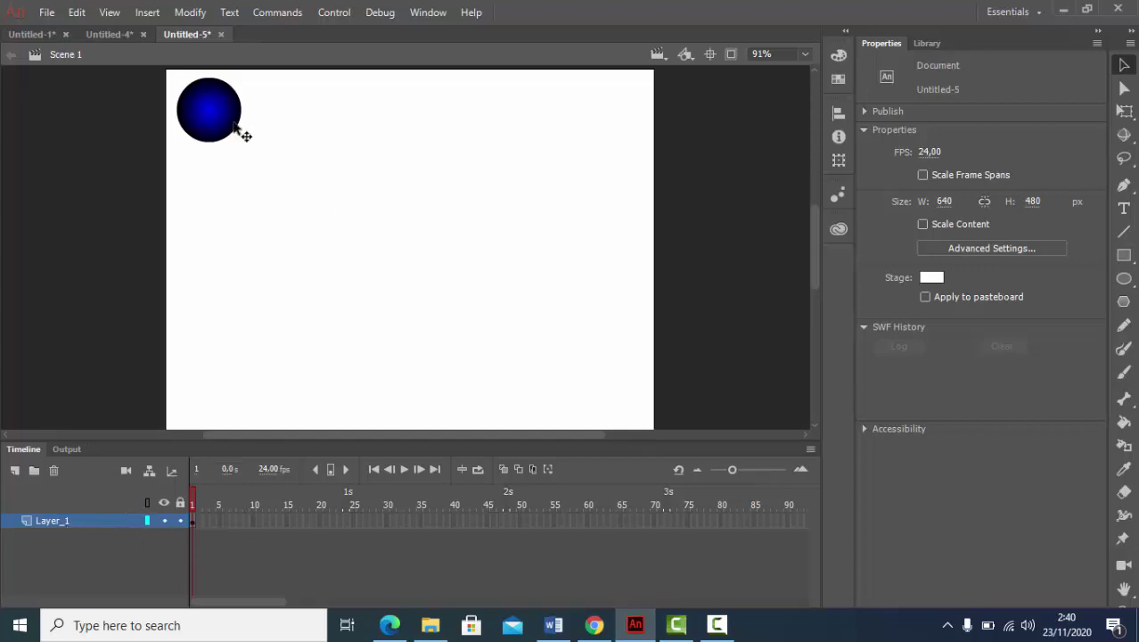
- Create a motion tween for the ball from frame 1 and extend the tween span to frame 100
click(192, 519)
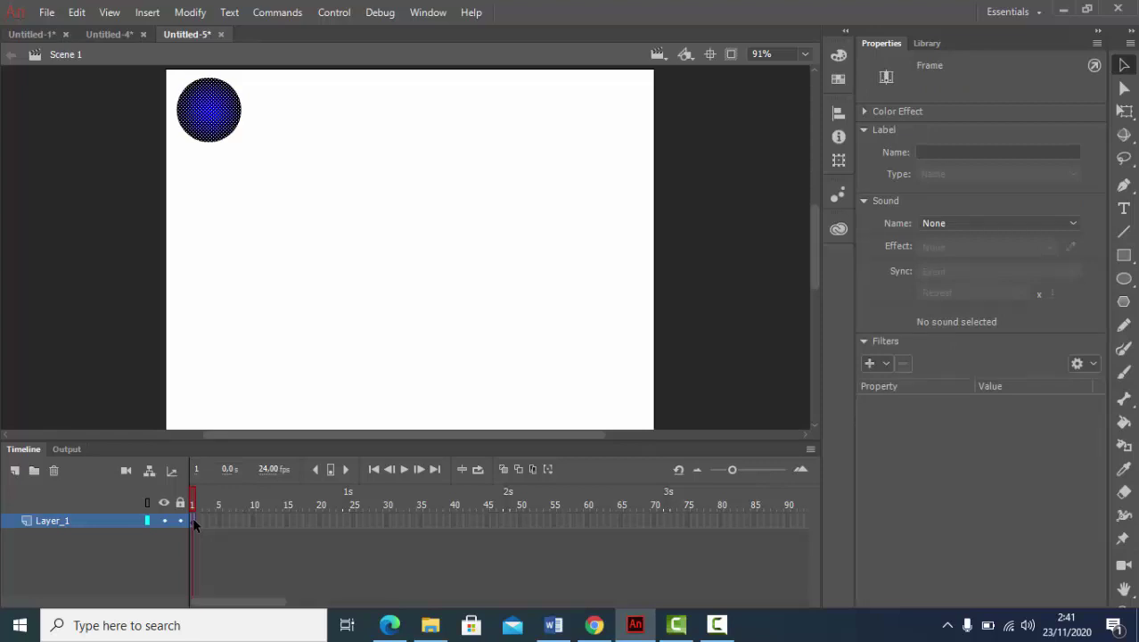
right_click(192, 518)
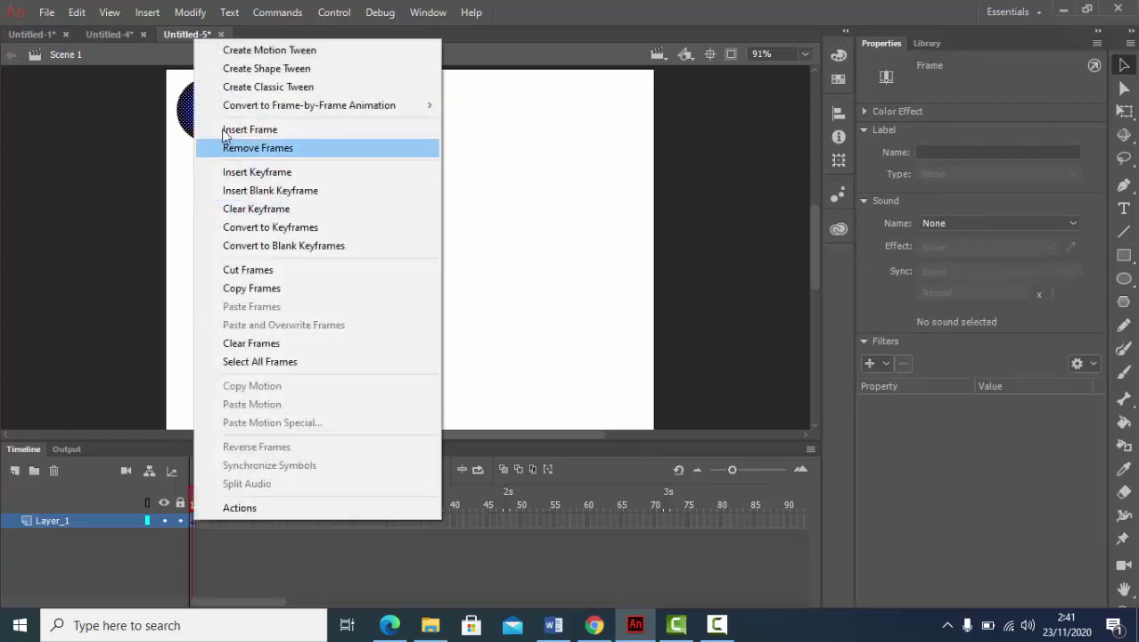
click(255, 53)
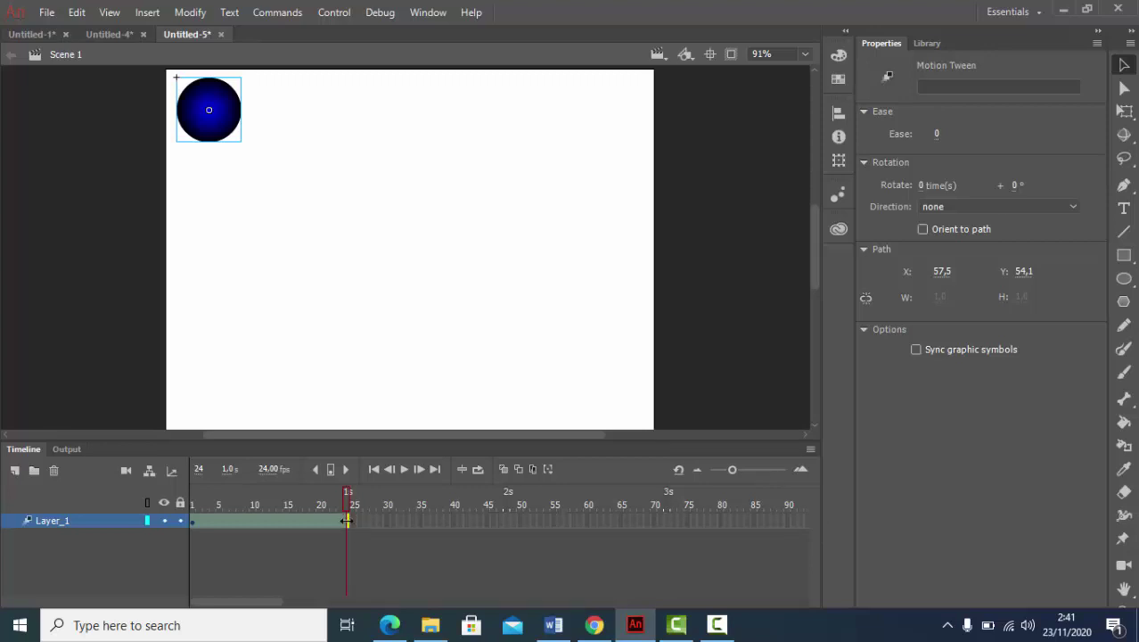
drag(347, 520, 653, 528)
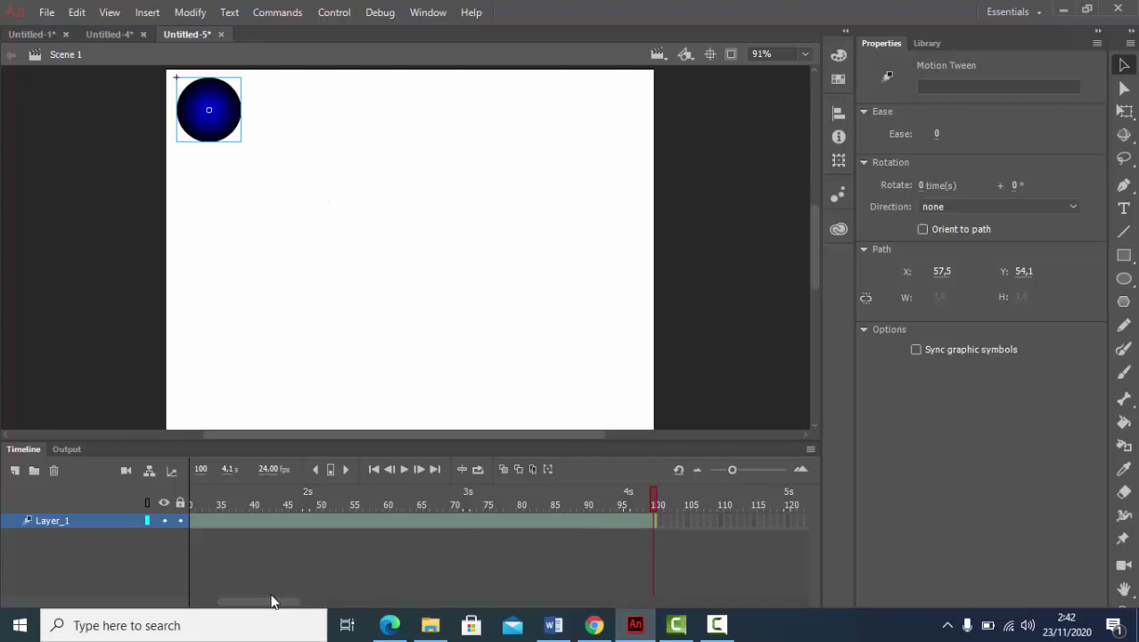
drag(280, 601, 216, 610)
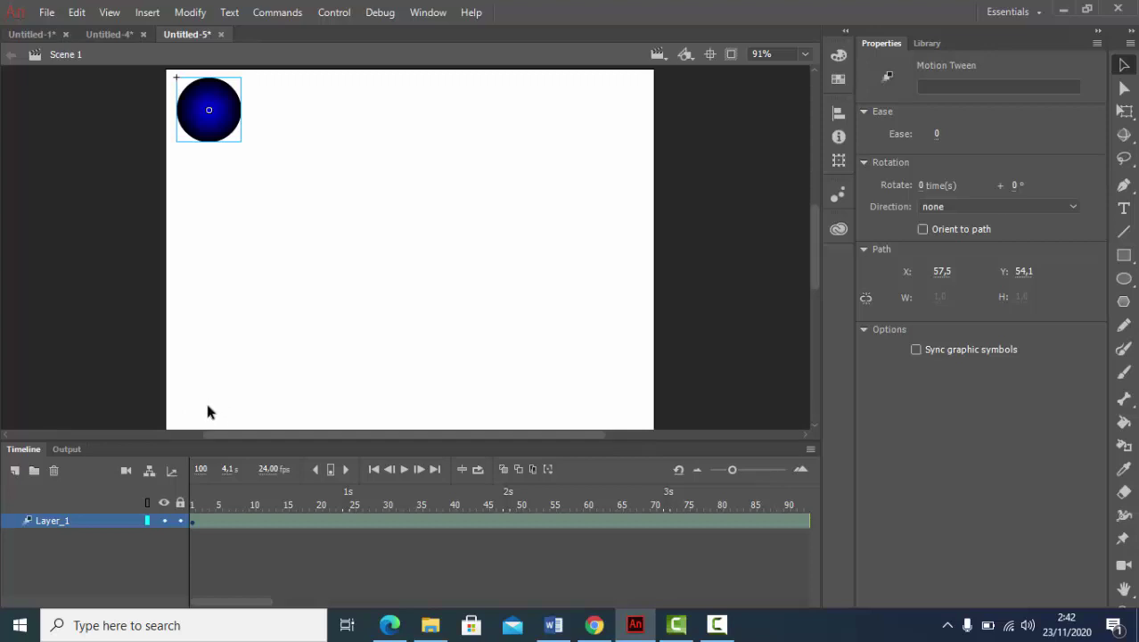
- Move the ball straight down to the stage's lower-left corner at frame 20 and across to the lower-right corner at frame 40
click(317, 522)
drag(232, 116, 234, 391)
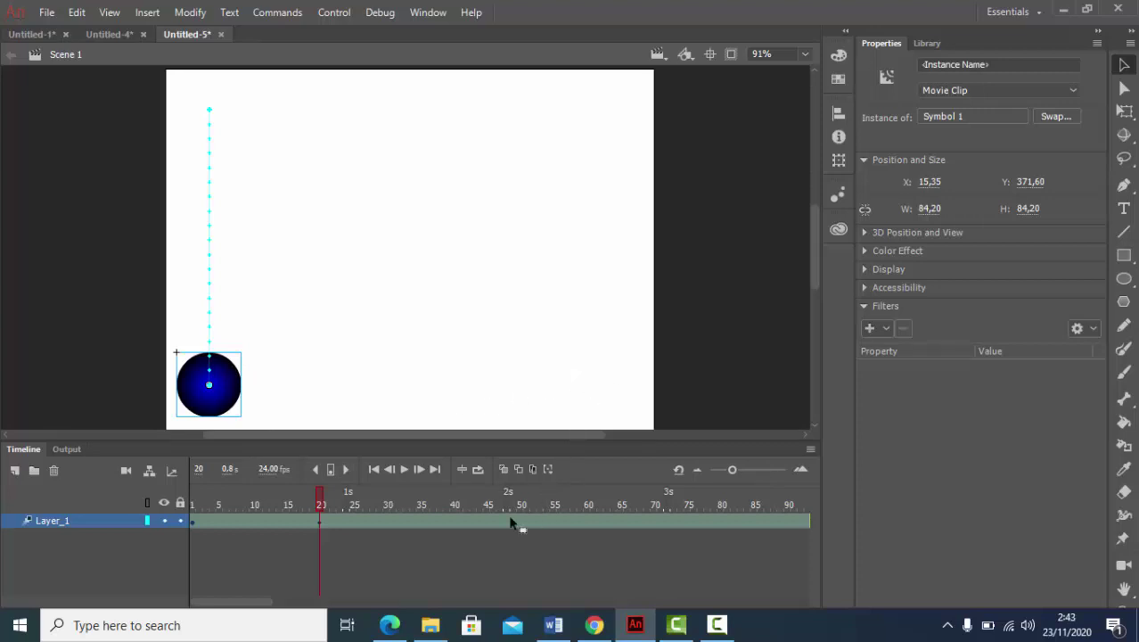
click(453, 524)
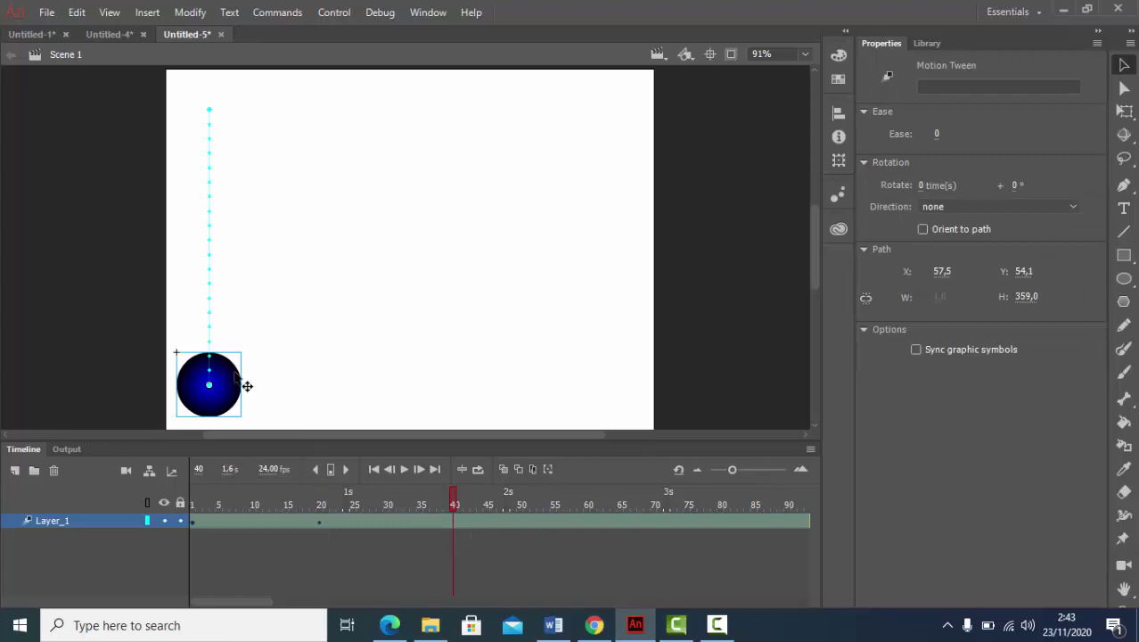
drag(234, 379, 632, 378)
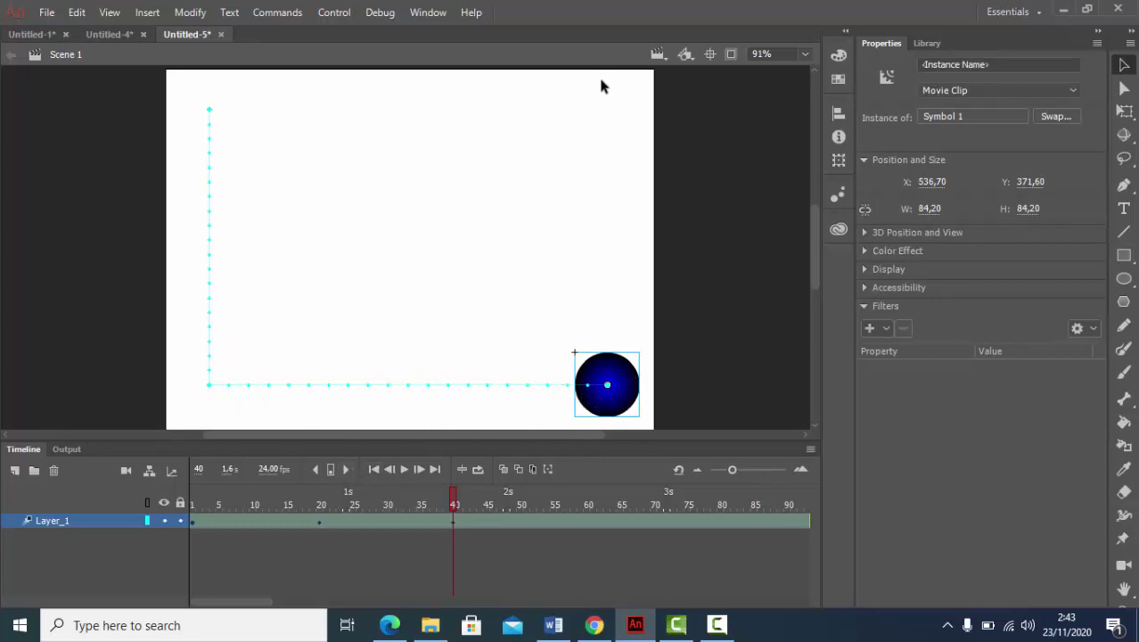
- Move the ball up to the stage's upper-right corner at frame 60 and back to the upper-left corner at frame 80
click(588, 528)
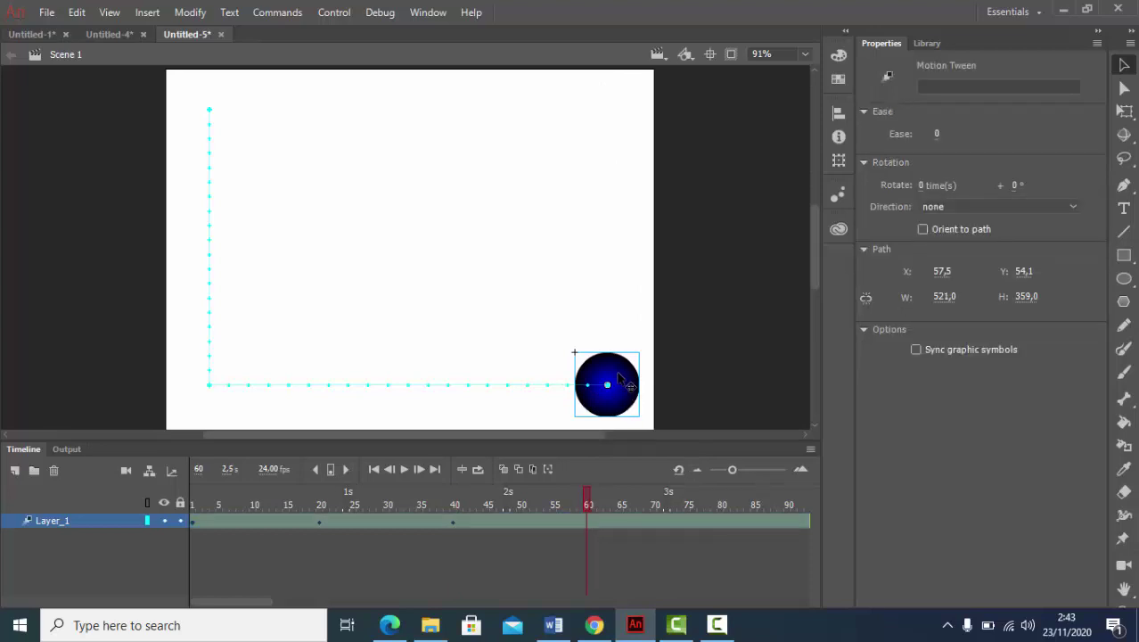
drag(612, 370, 613, 105)
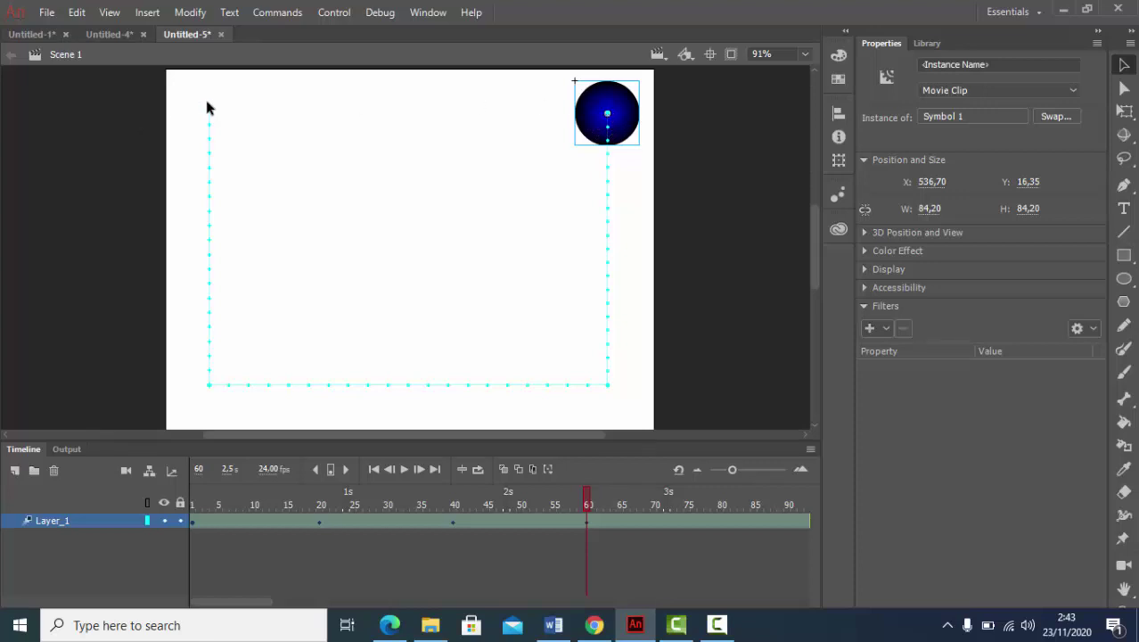
click(721, 519)
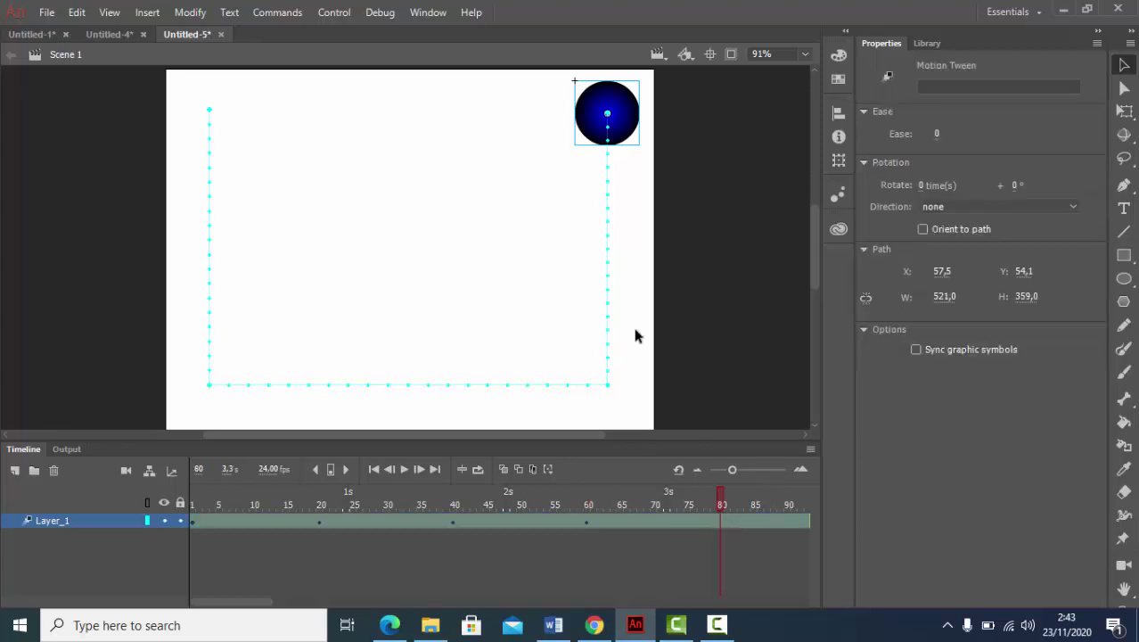
drag(599, 107, 208, 113)
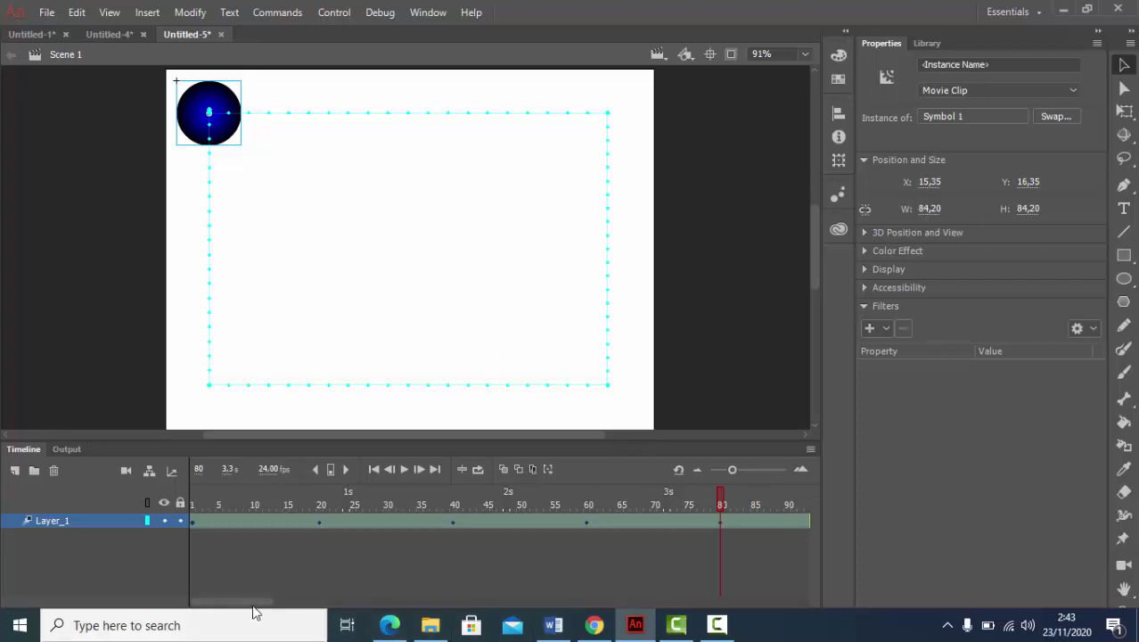
- Move the ball to the centre of the stage at frame 100, and test the movie before closing its preview
drag(253, 612, 312, 591)
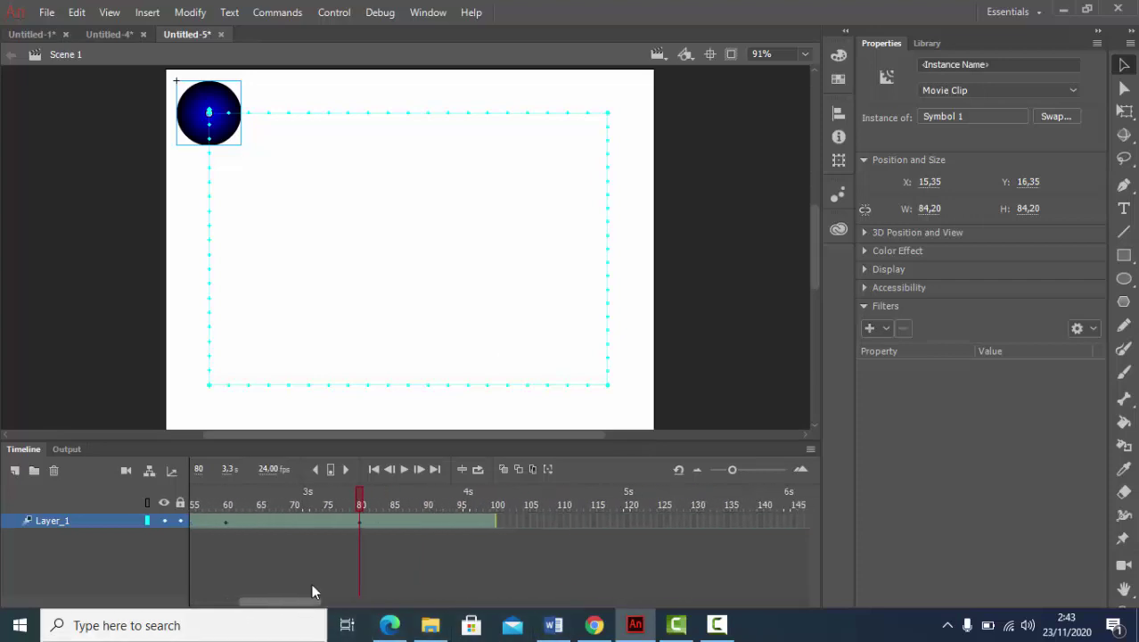
click(498, 522)
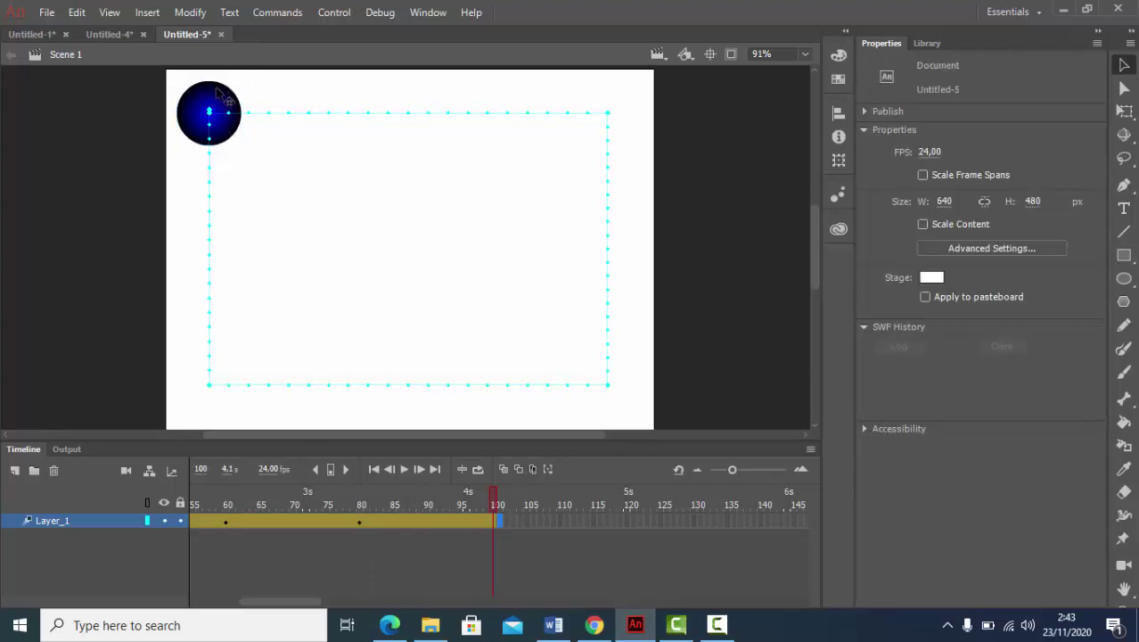
drag(215, 103, 400, 232)
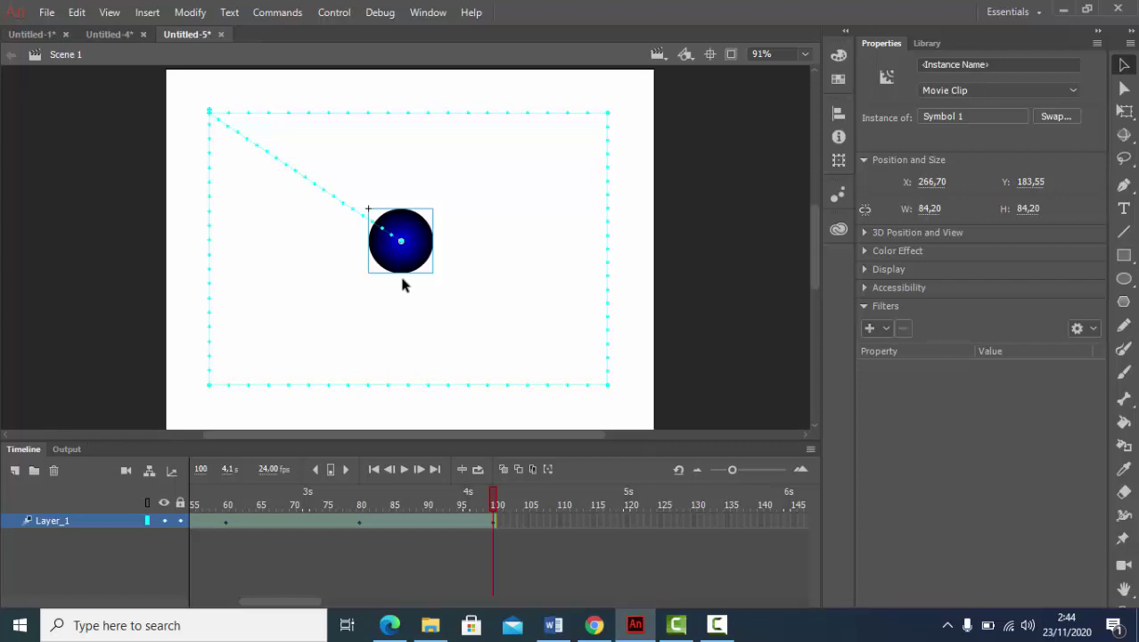
key(ctrl+Return)
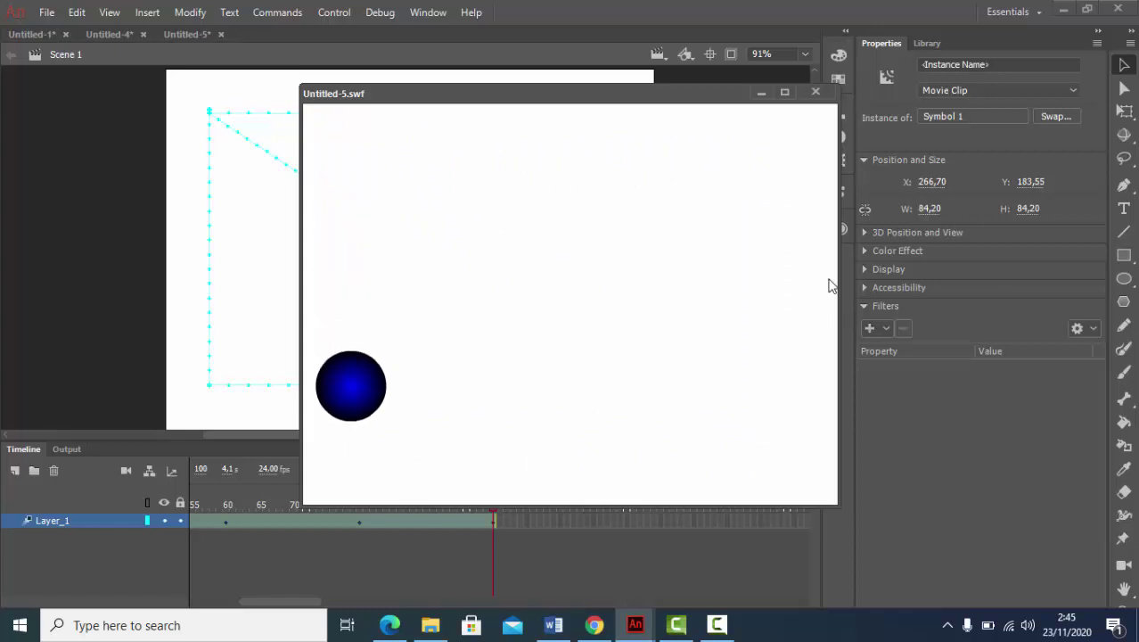
click(815, 93)
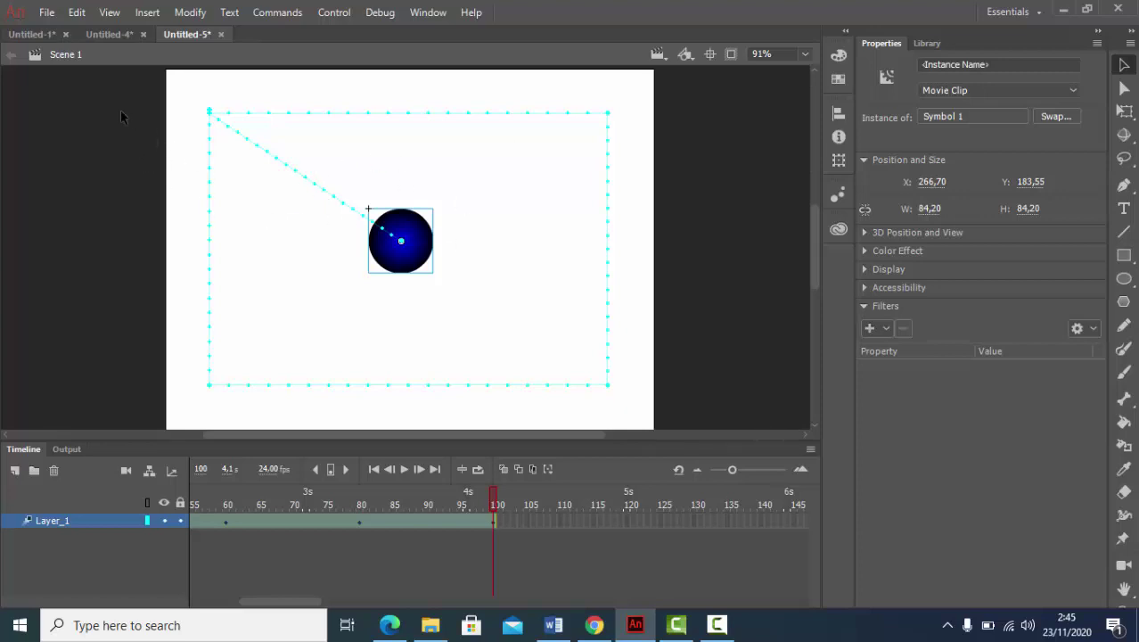
- Create a new Character Animation document from the Standard 640 x 480 preset
click(49, 17)
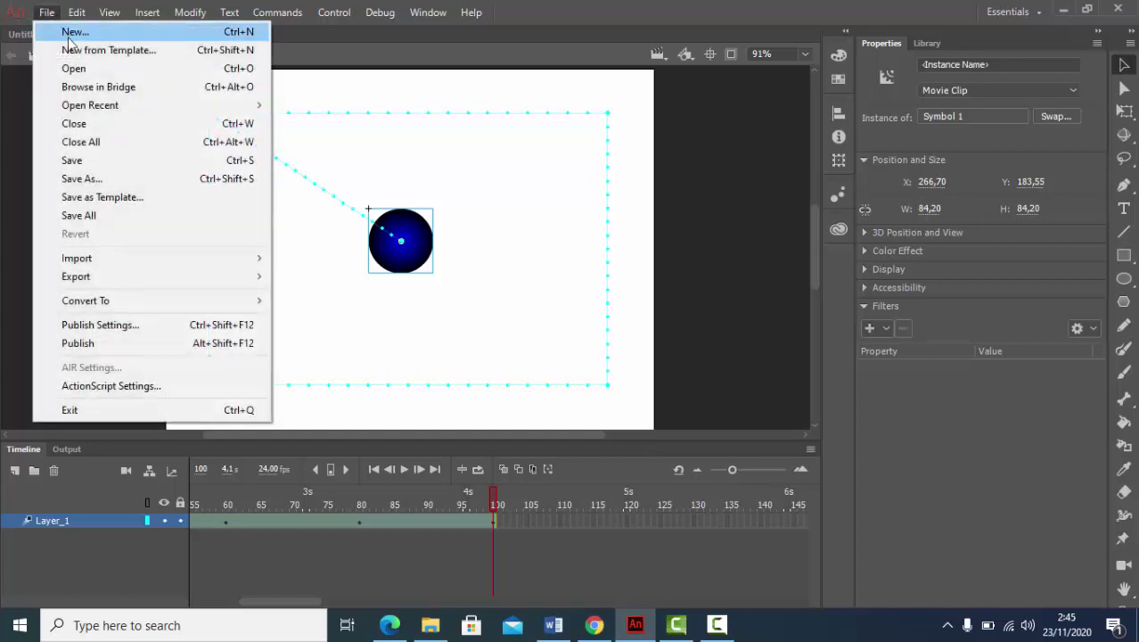
click(67, 34)
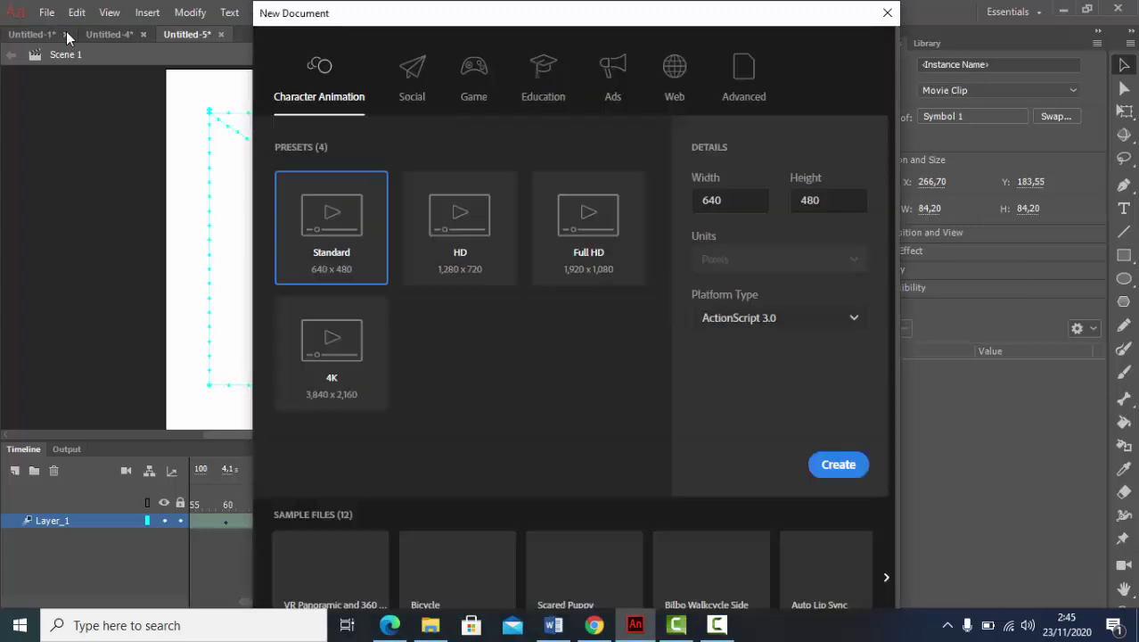
double_click(355, 255)
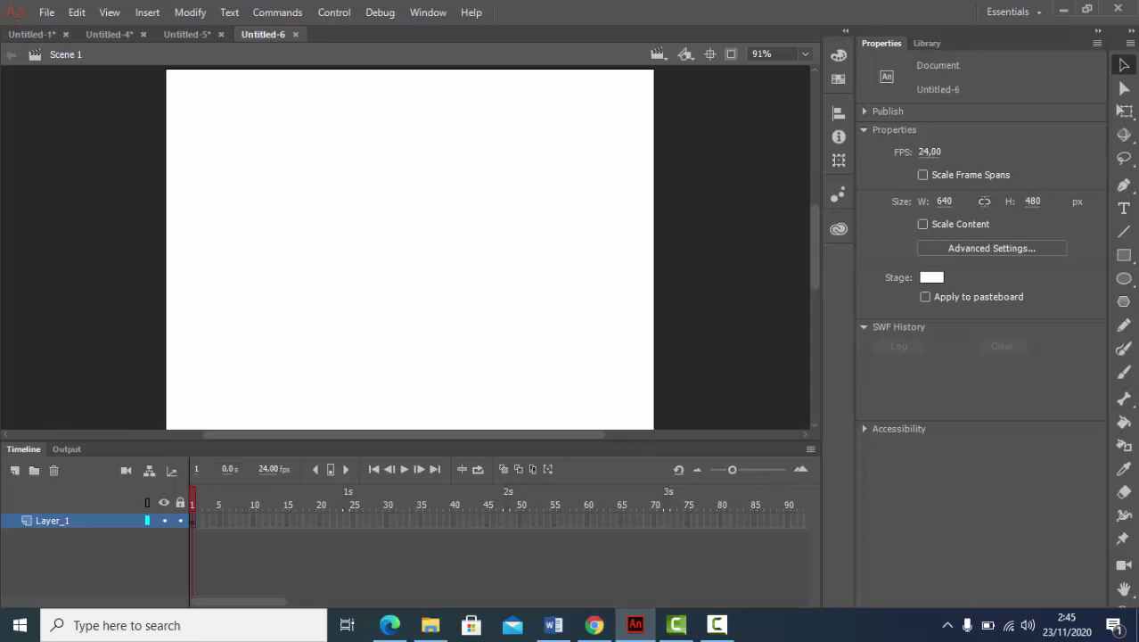
- Draw a circle about 93 px wide with a red radial gradient fill and place it in the stage's upper-left corner
click(1125, 280)
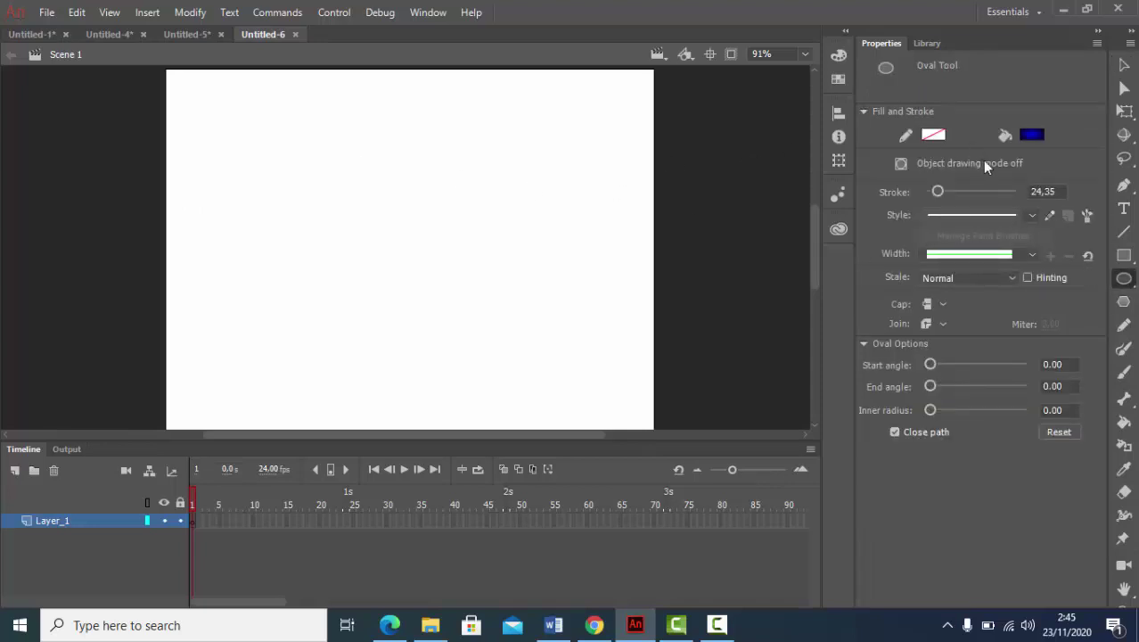
click(1030, 135)
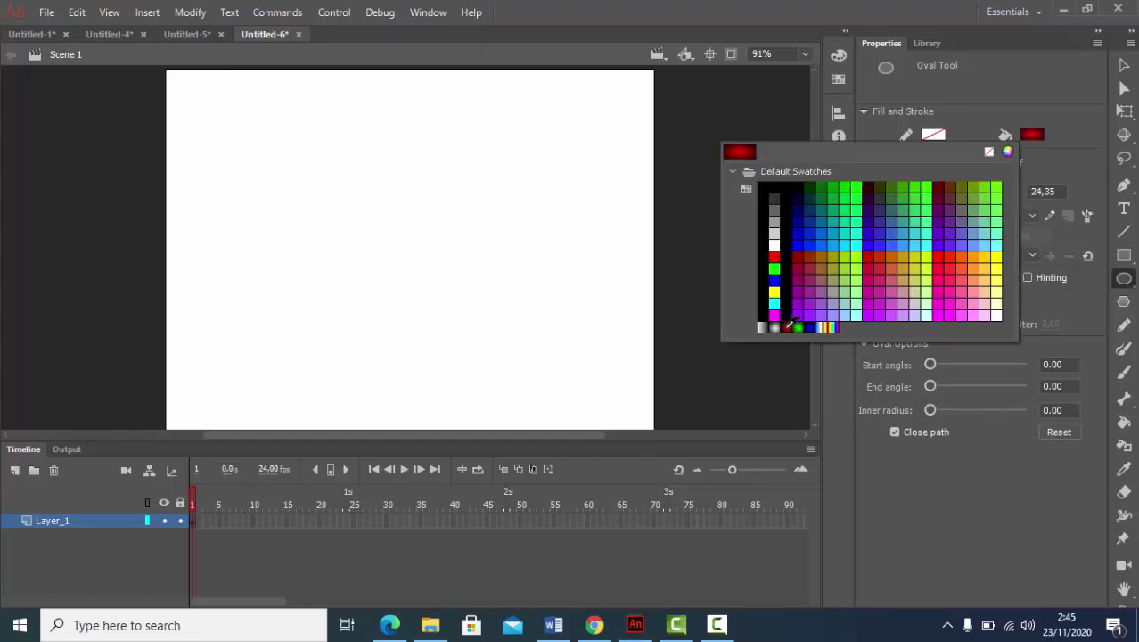
click(787, 327)
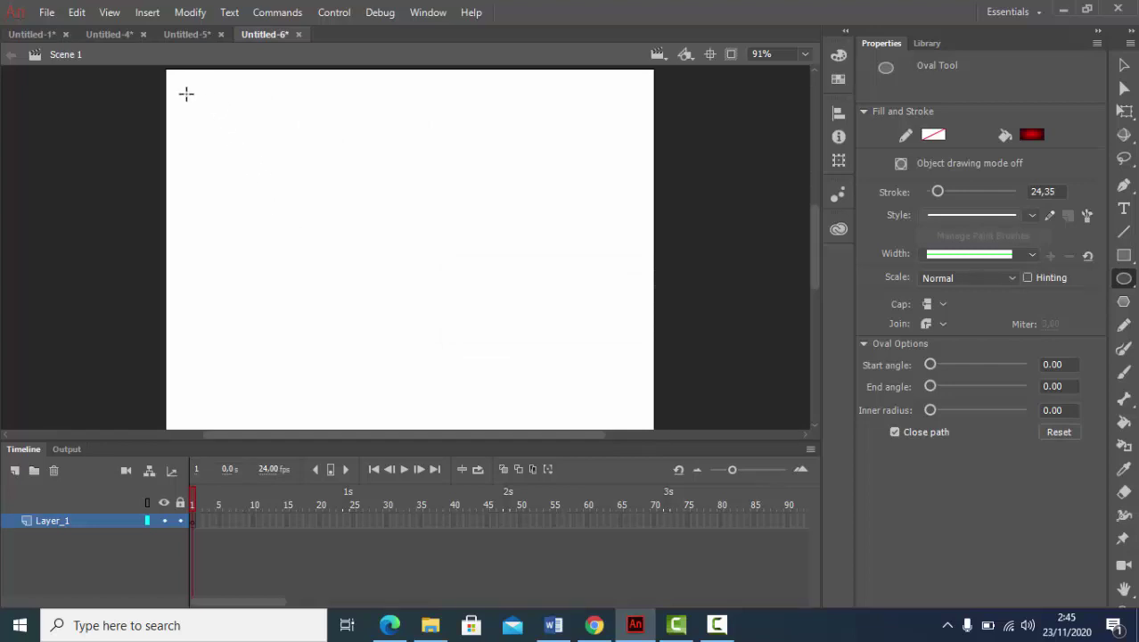
drag(186, 94, 257, 164)
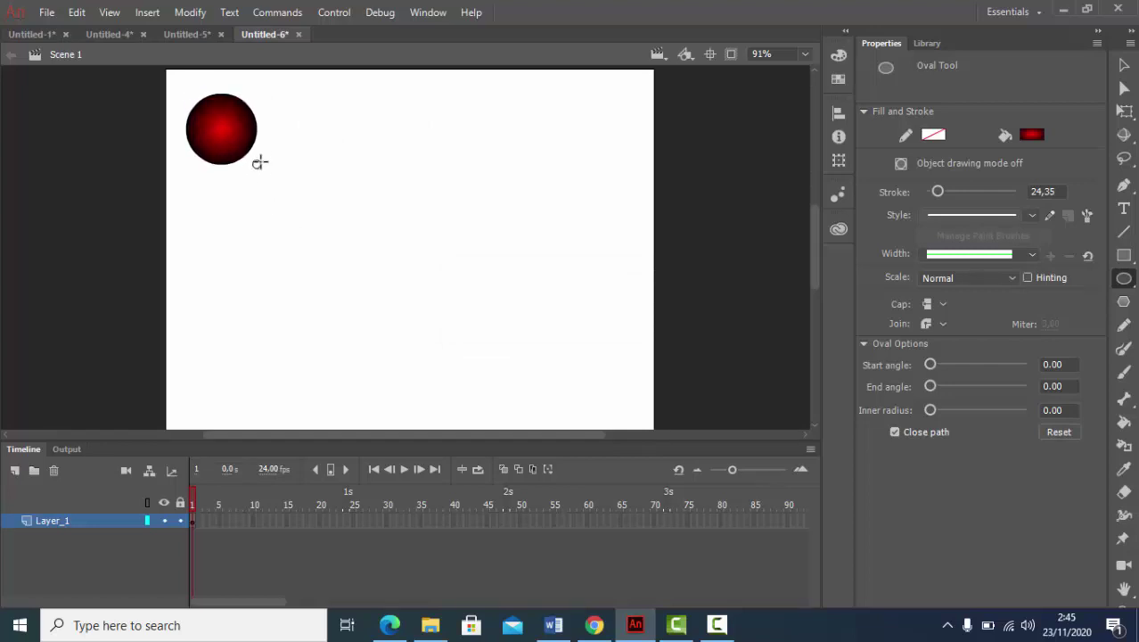
click(1123, 67)
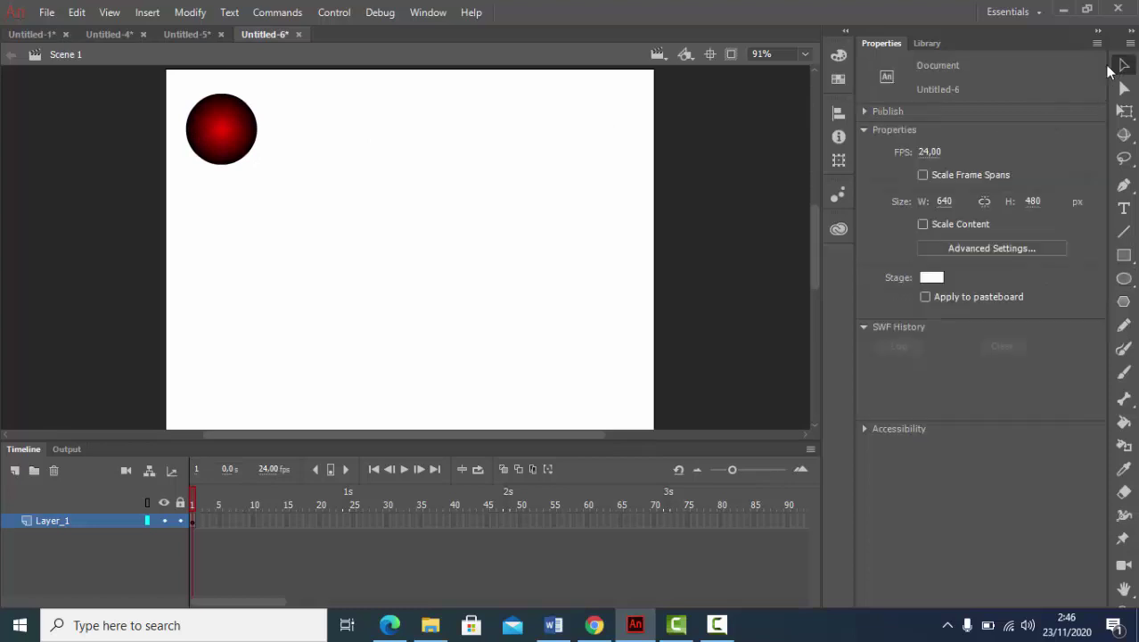
mouse_move(233, 127)
mouse_down()
mouse_move(220, 114)
mouse_move(228, 101)
mouse_move(212, 112)
mouse_move(224, 114)
mouse_up()
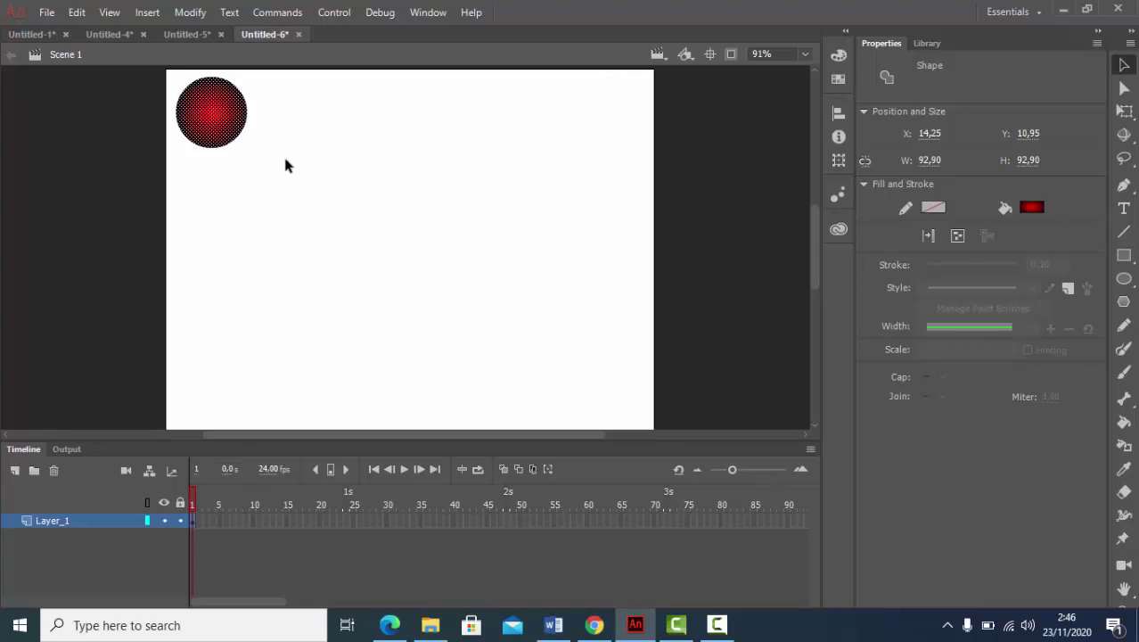
- Insert a keyframe at frame 20, move the ball to the stage's lower-left corner there, and create a classic tween from frame 1
click(320, 528)
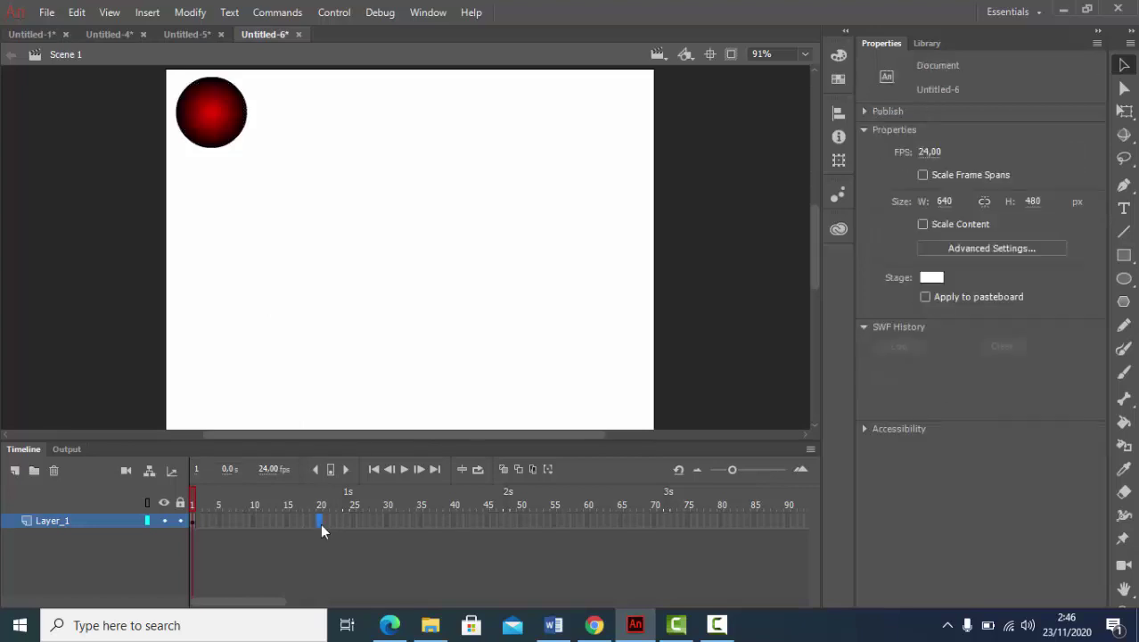
right_click(321, 528)
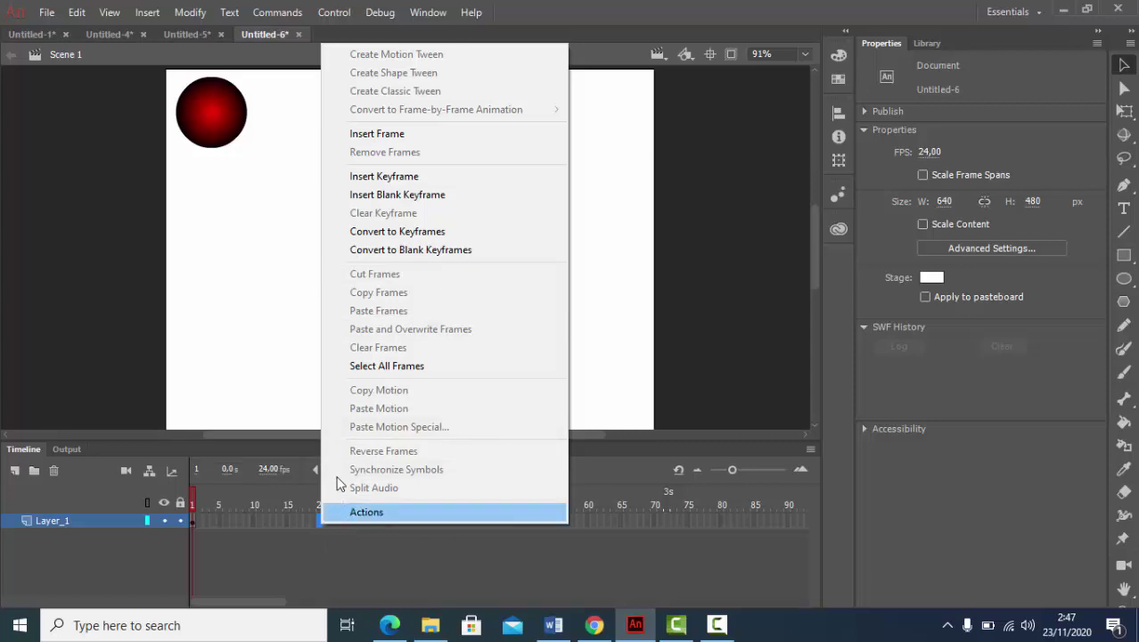
click(396, 179)
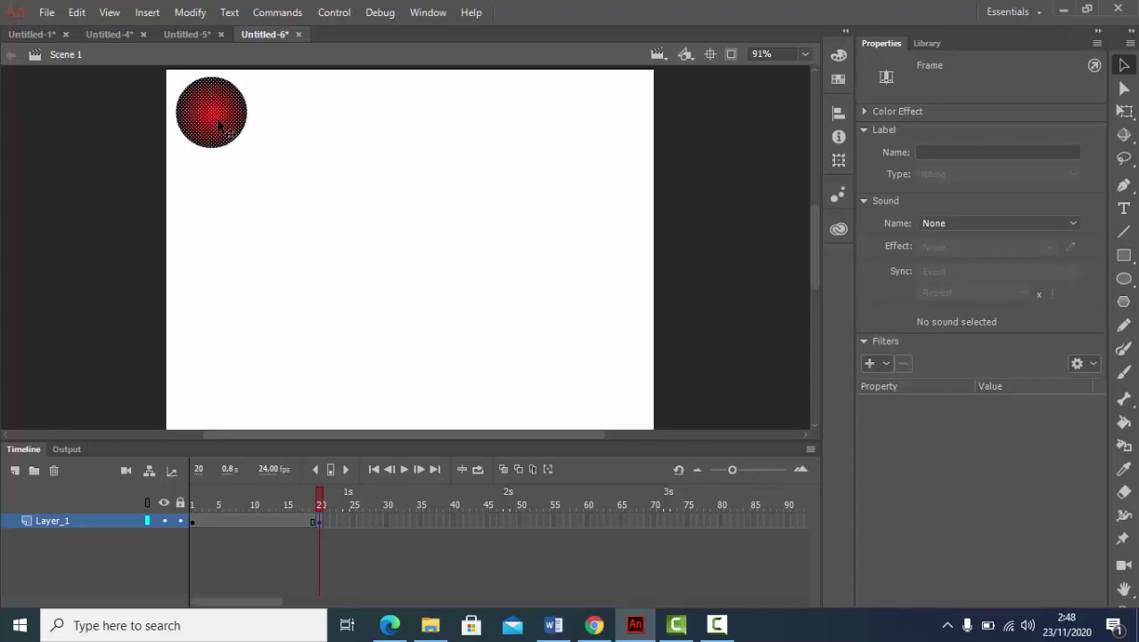
drag(220, 124, 239, 394)
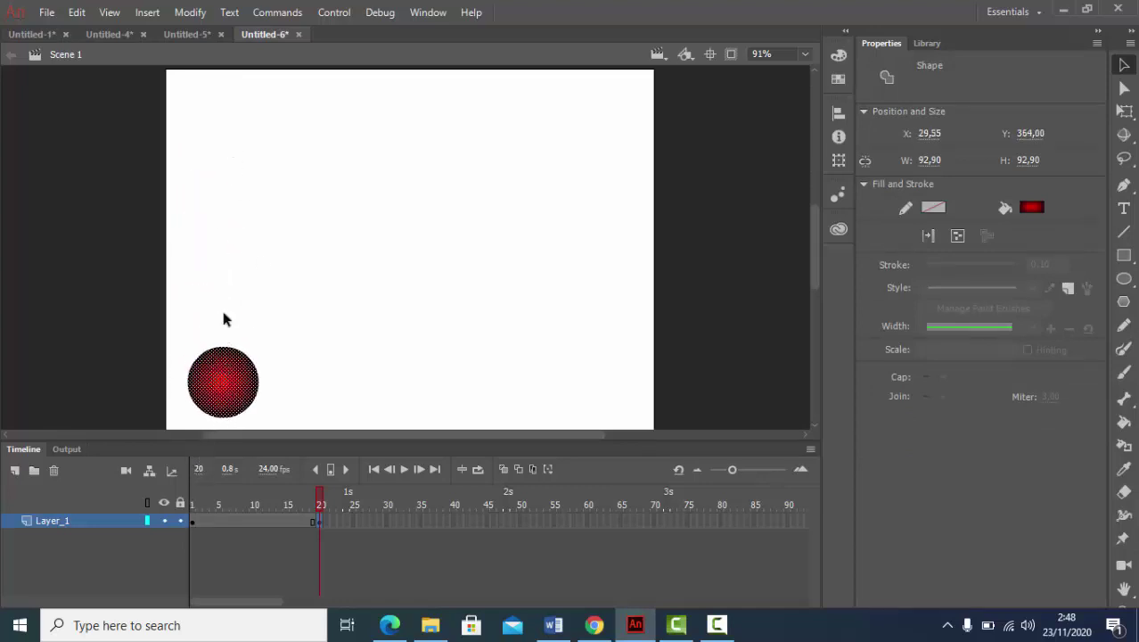
click(193, 523)
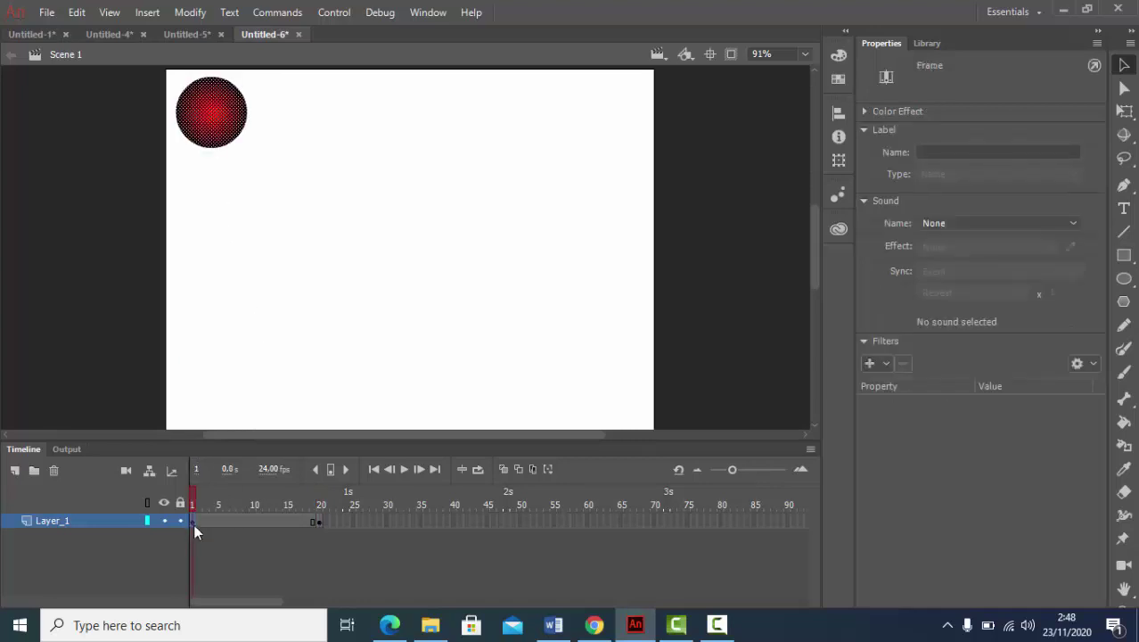
right_click(193, 523)
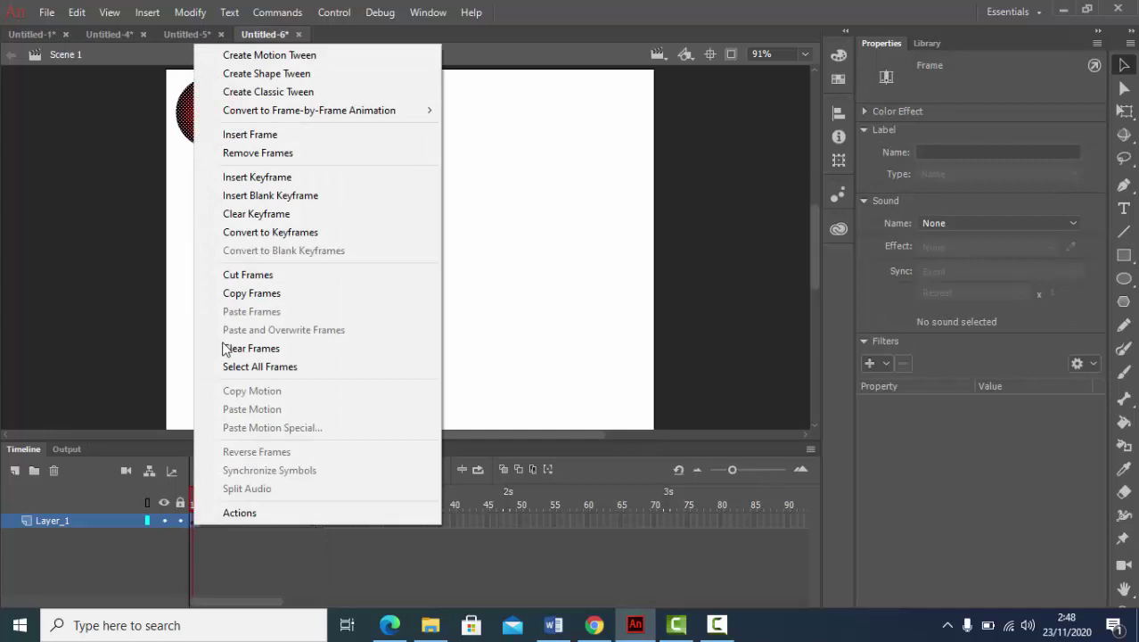
click(273, 91)
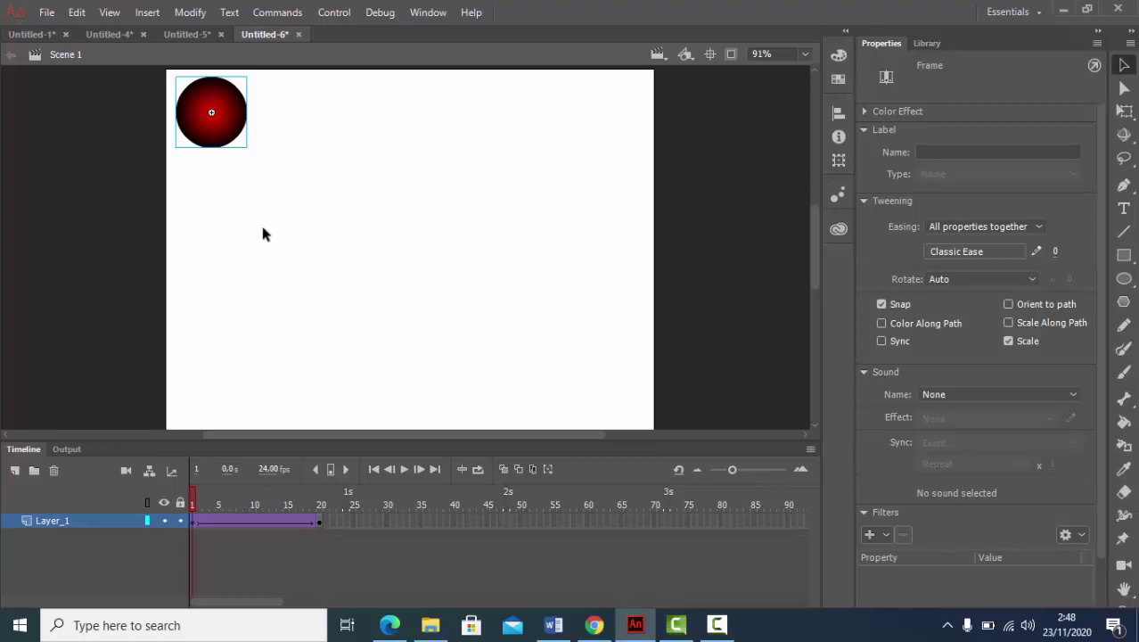
- Insert a keyframe at frame 40, move the ball across to the lower-right corner, and create a classic tween from frame 20
click(319, 523)
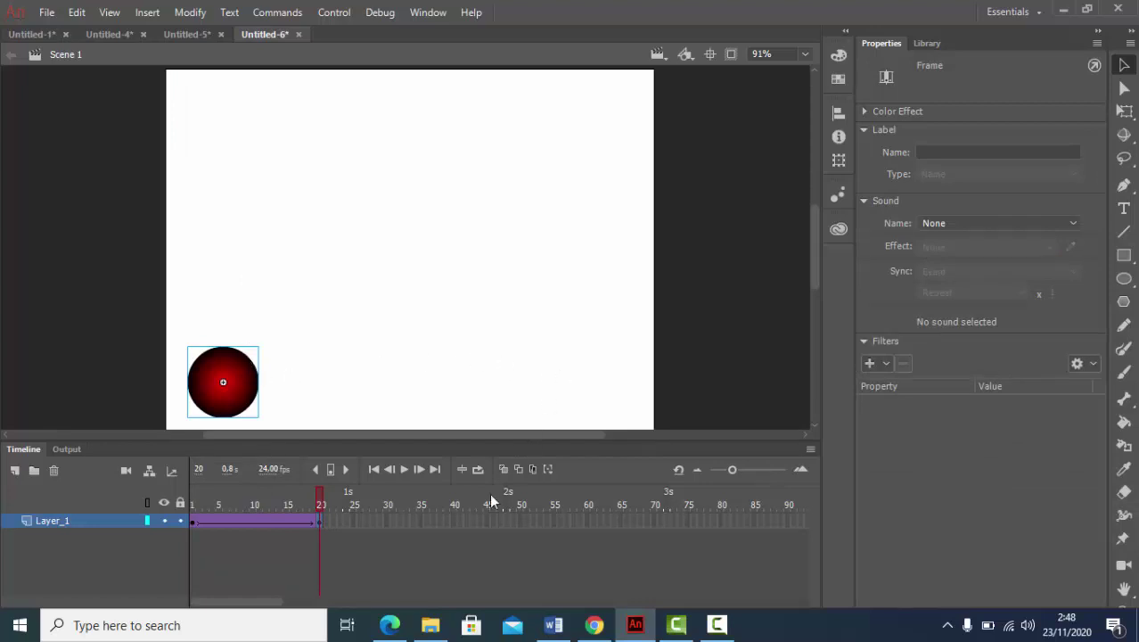
click(454, 522)
right_click(453, 522)
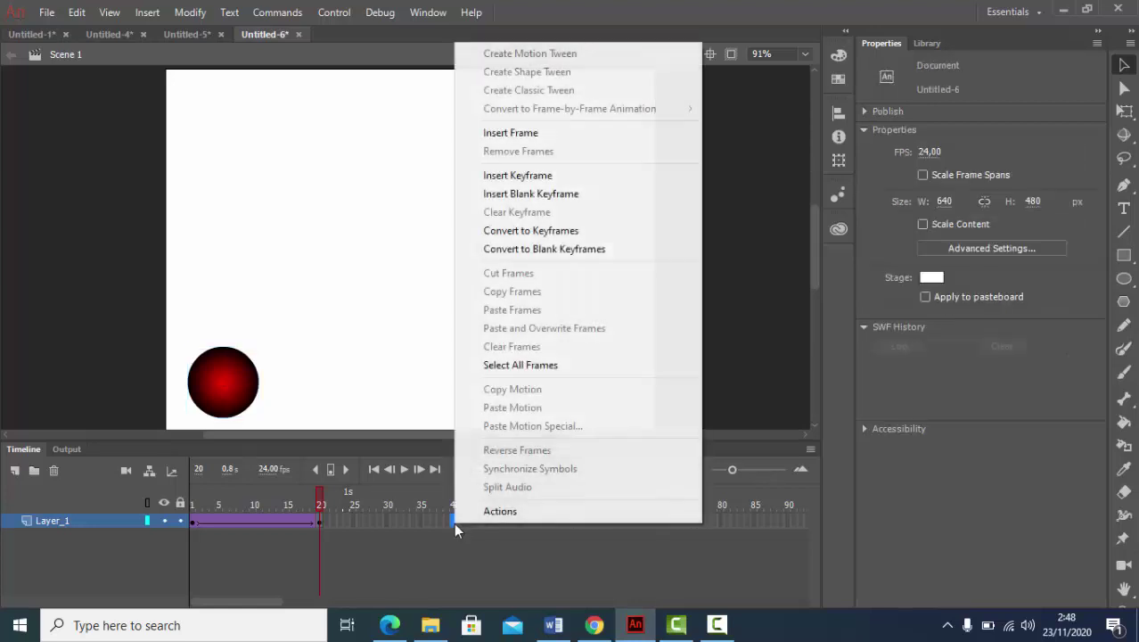
click(569, 175)
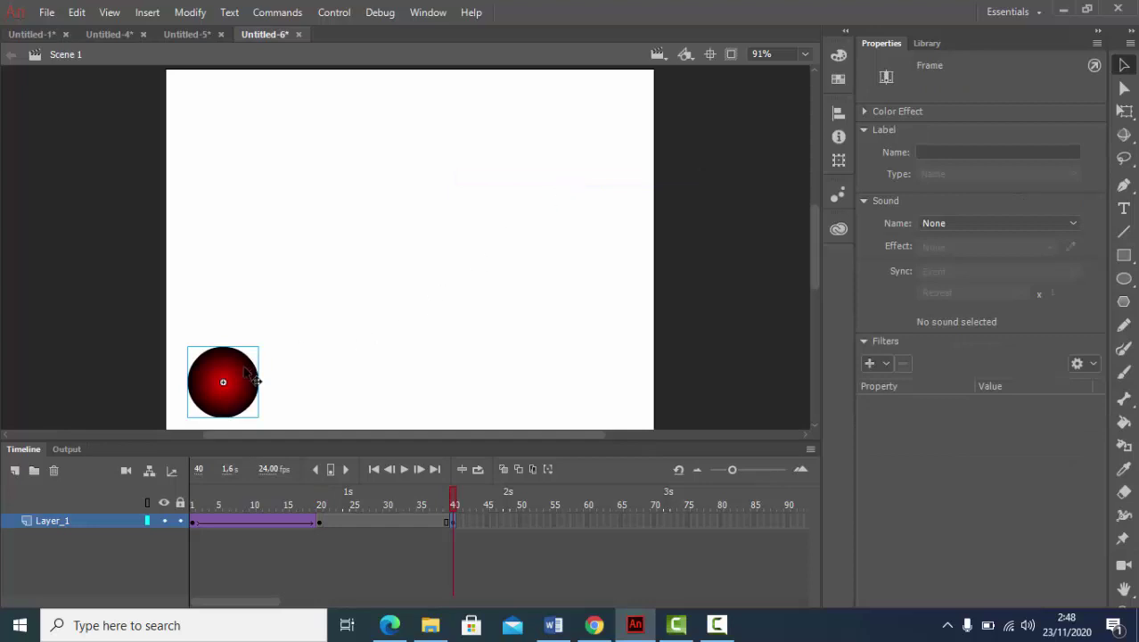
drag(254, 377, 629, 383)
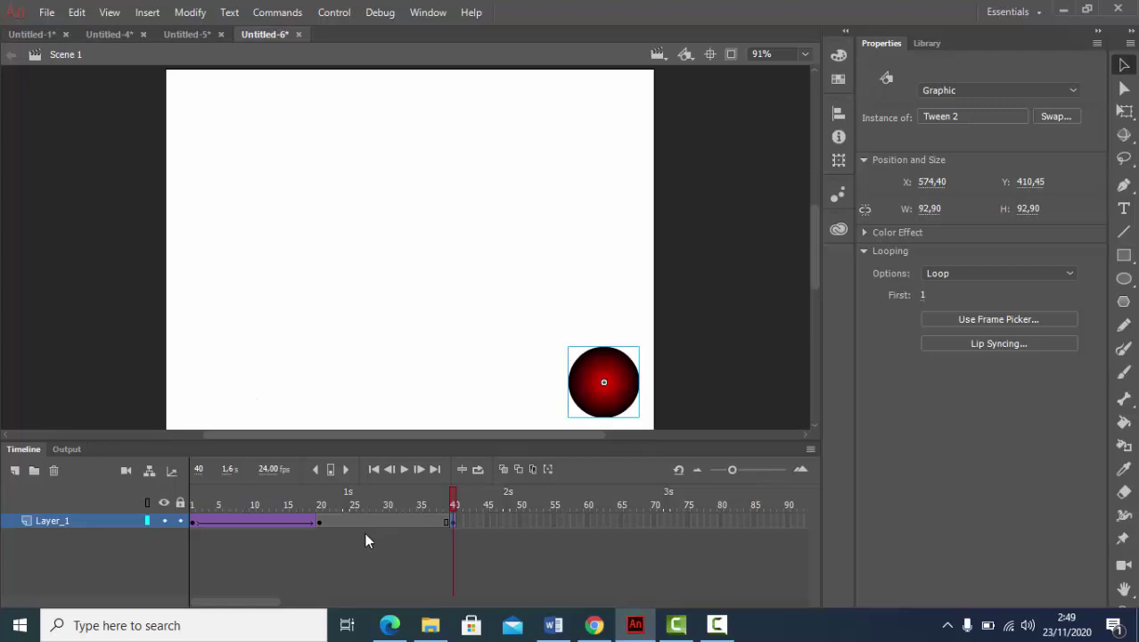
click(318, 523)
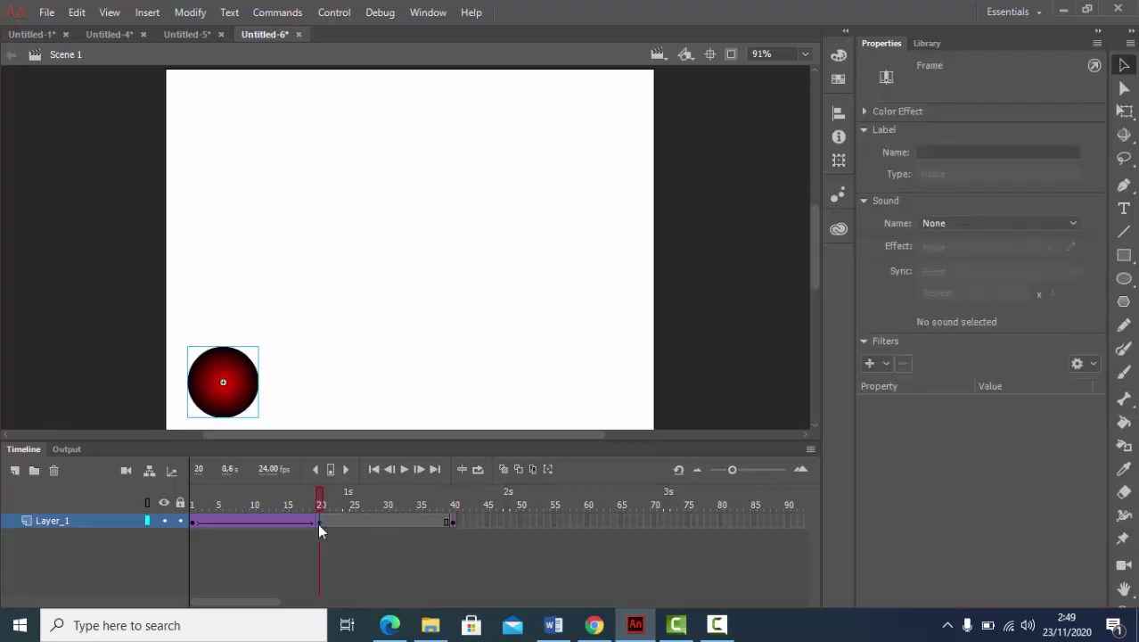
right_click(318, 523)
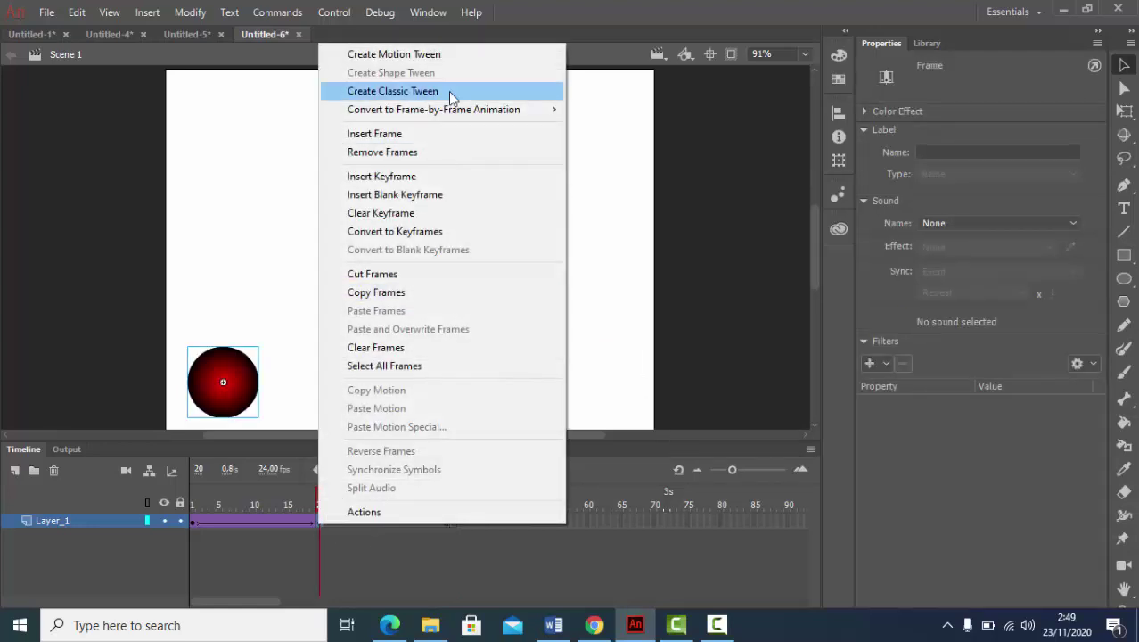
click(405, 94)
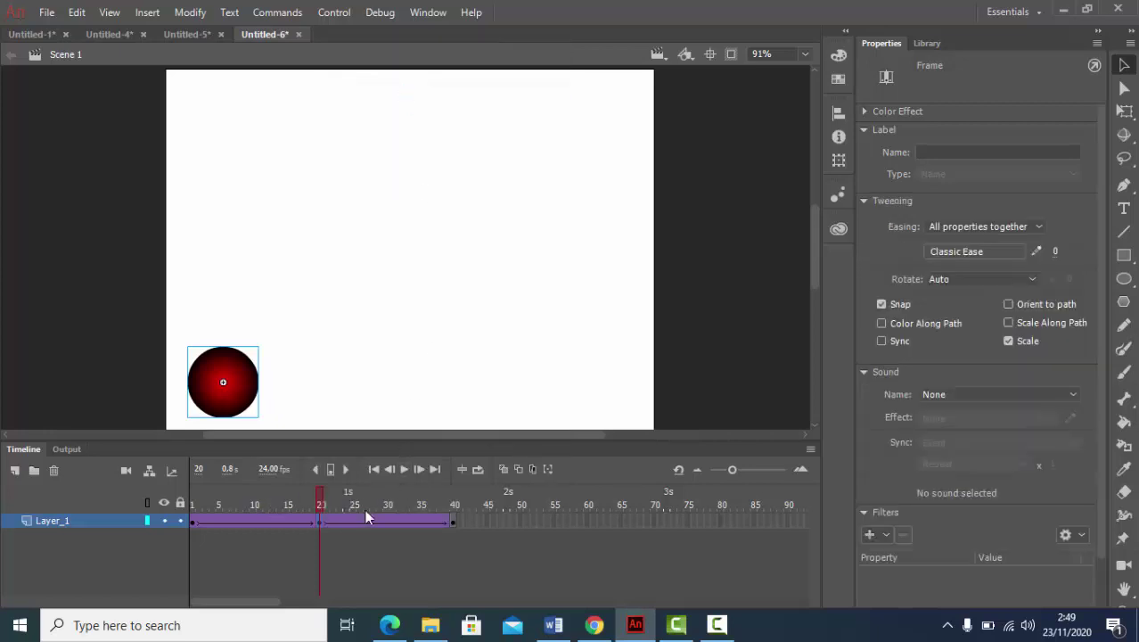
- Insert a keyframe at frame 60, move the ball up to the upper-right corner, and create a classic tween from frame 40
click(452, 523)
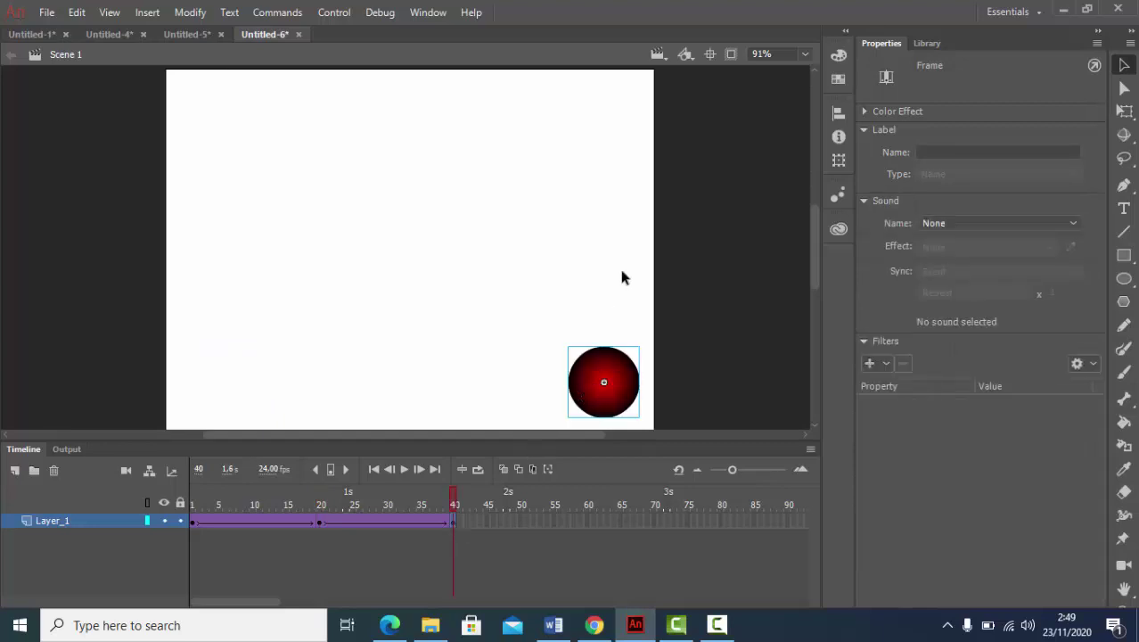
right_click(588, 523)
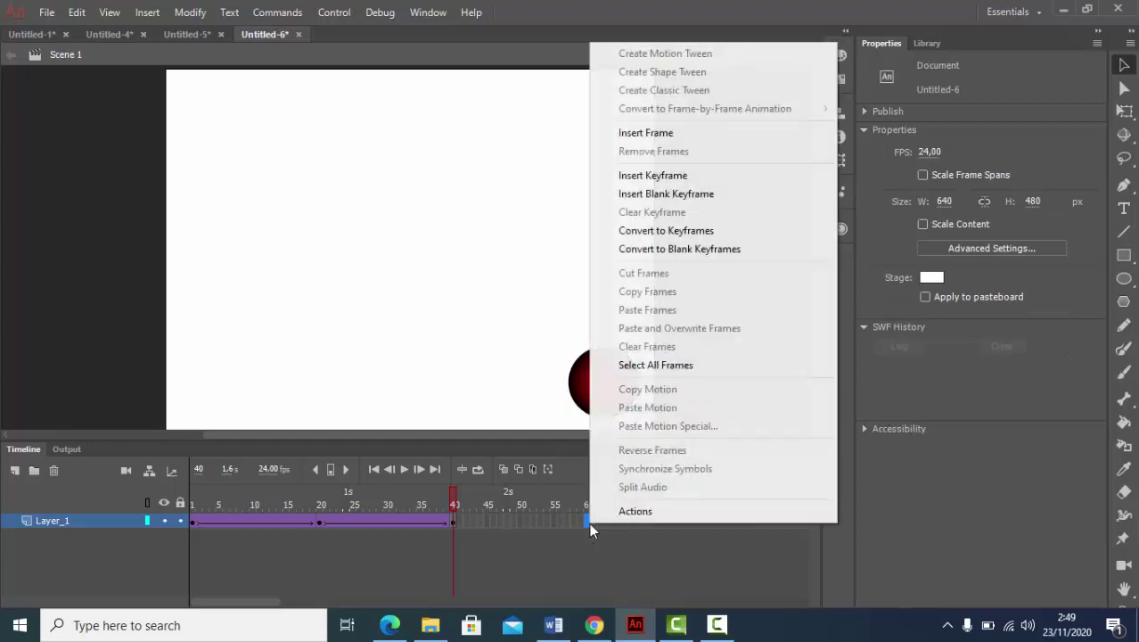
click(699, 176)
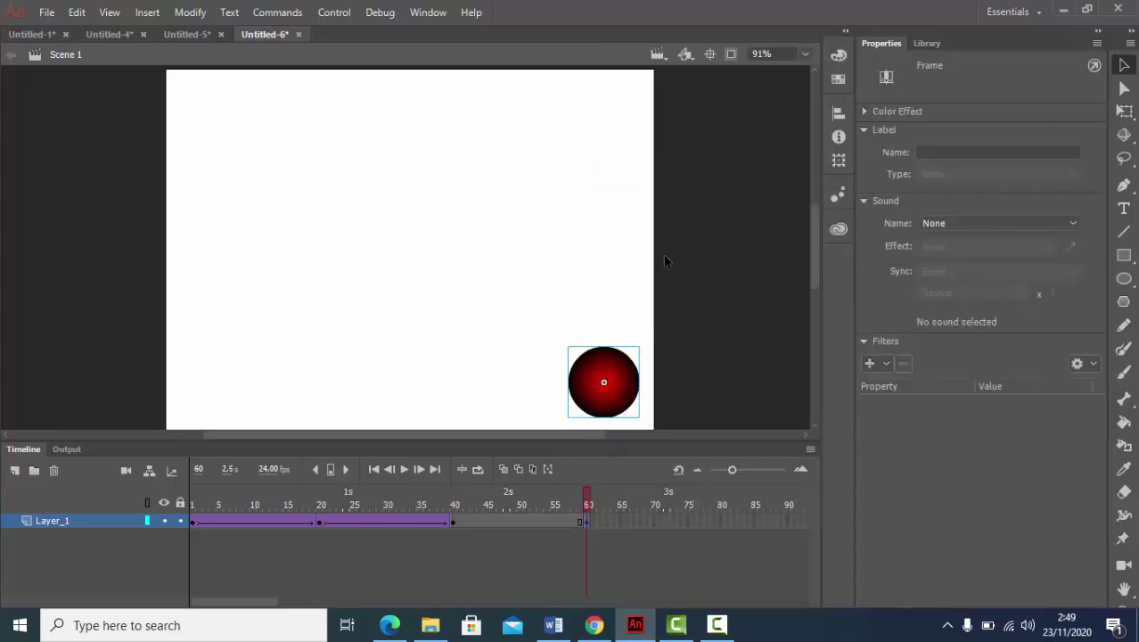
drag(596, 359, 599, 98)
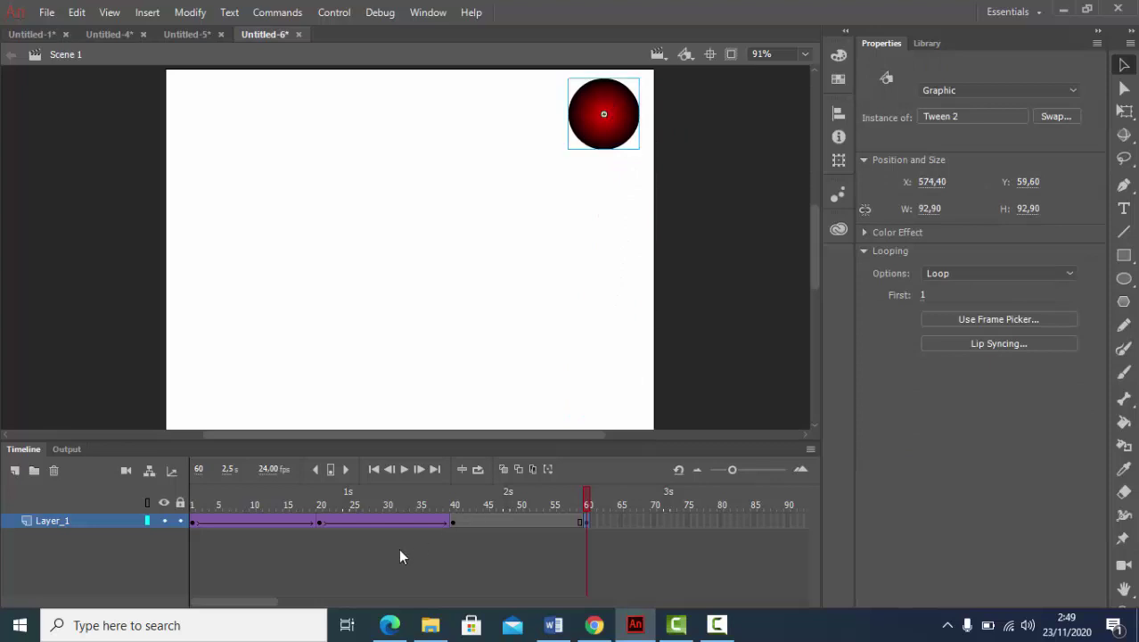
click(452, 524)
right_click(451, 523)
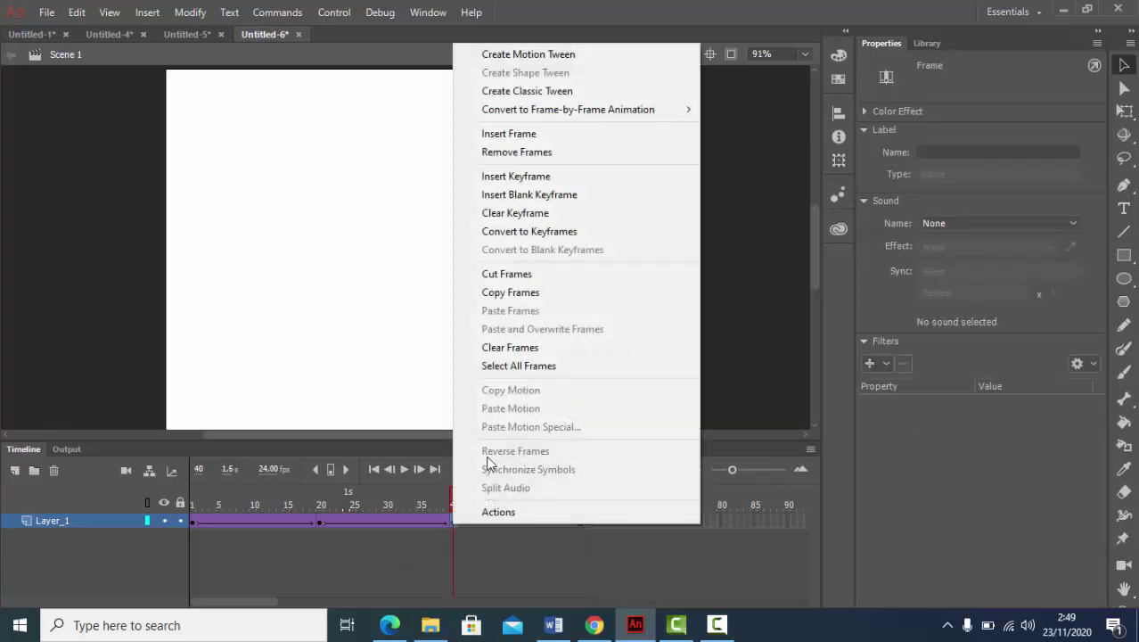
click(567, 90)
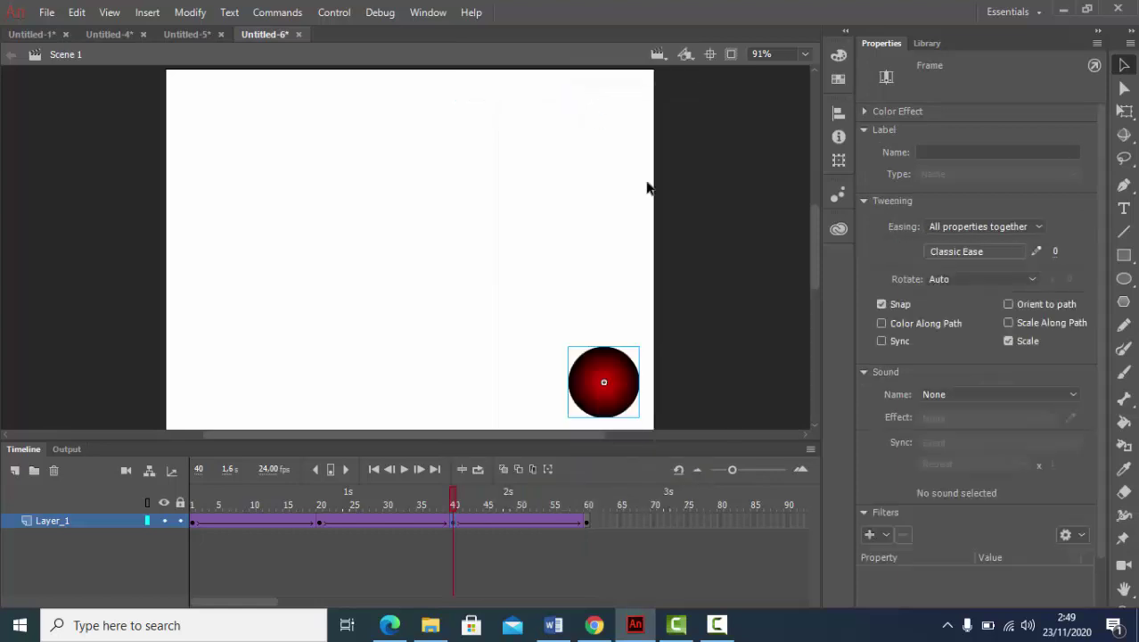
- Insert a keyframe at frame 80, move the ball back to the upper-left corner, and create a classic tween from frame 60
click(586, 526)
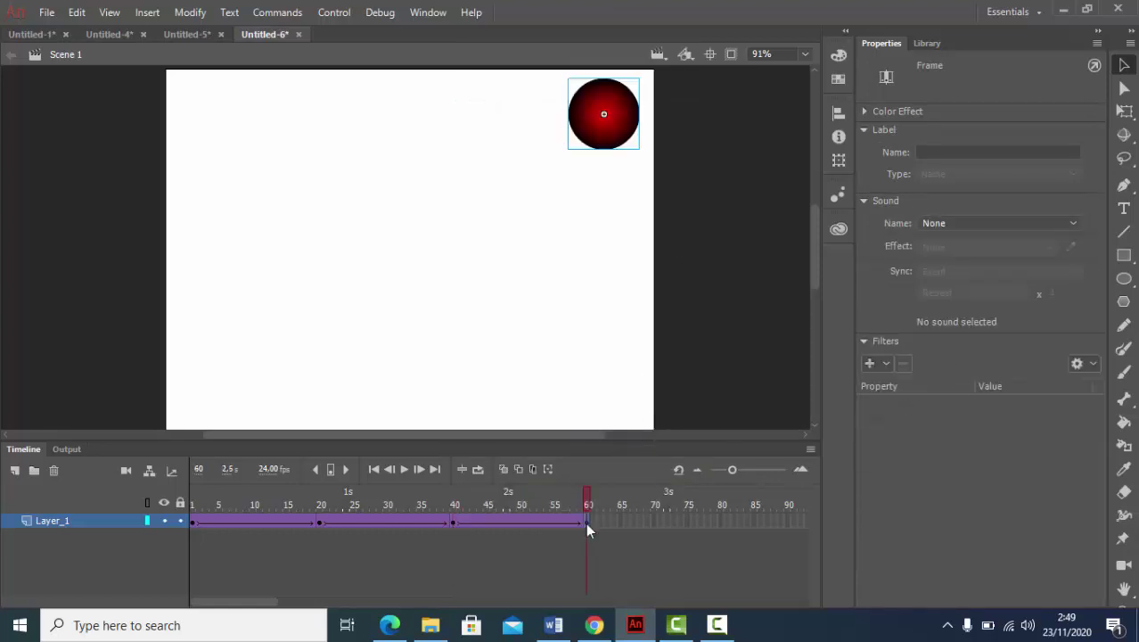
click(720, 526)
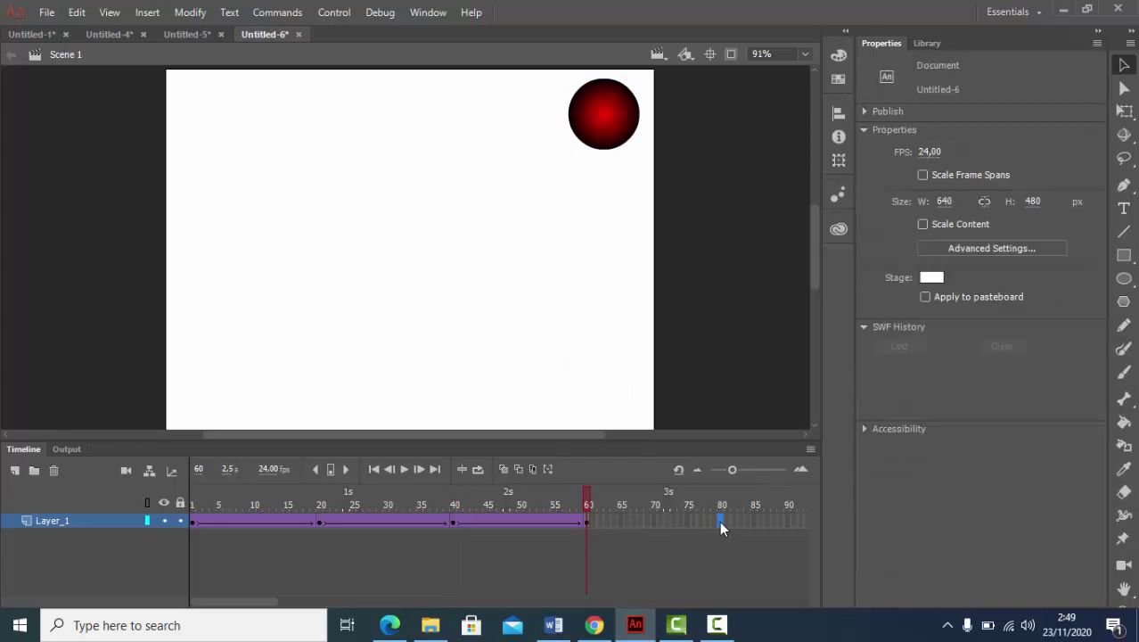
right_click(720, 526)
click(807, 174)
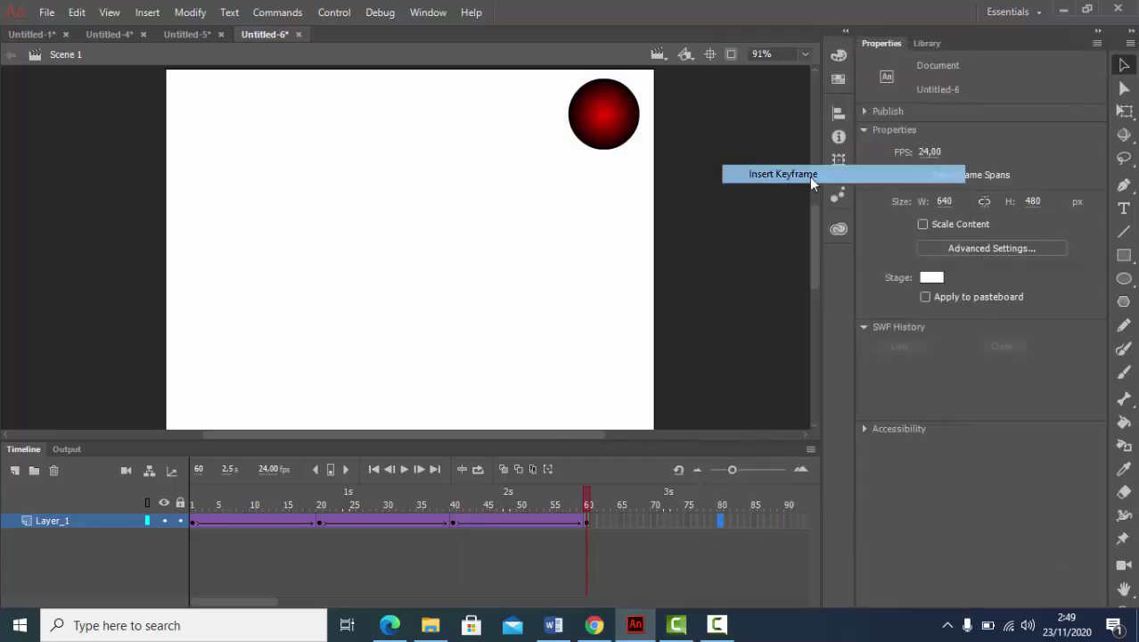
drag(602, 105, 213, 103)
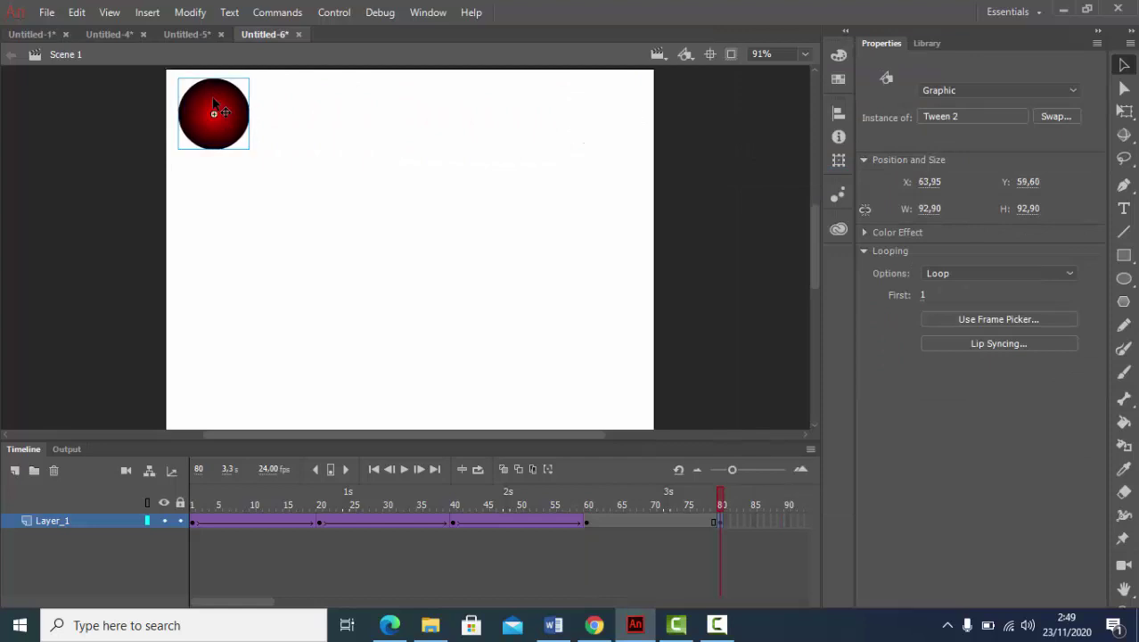
click(588, 521)
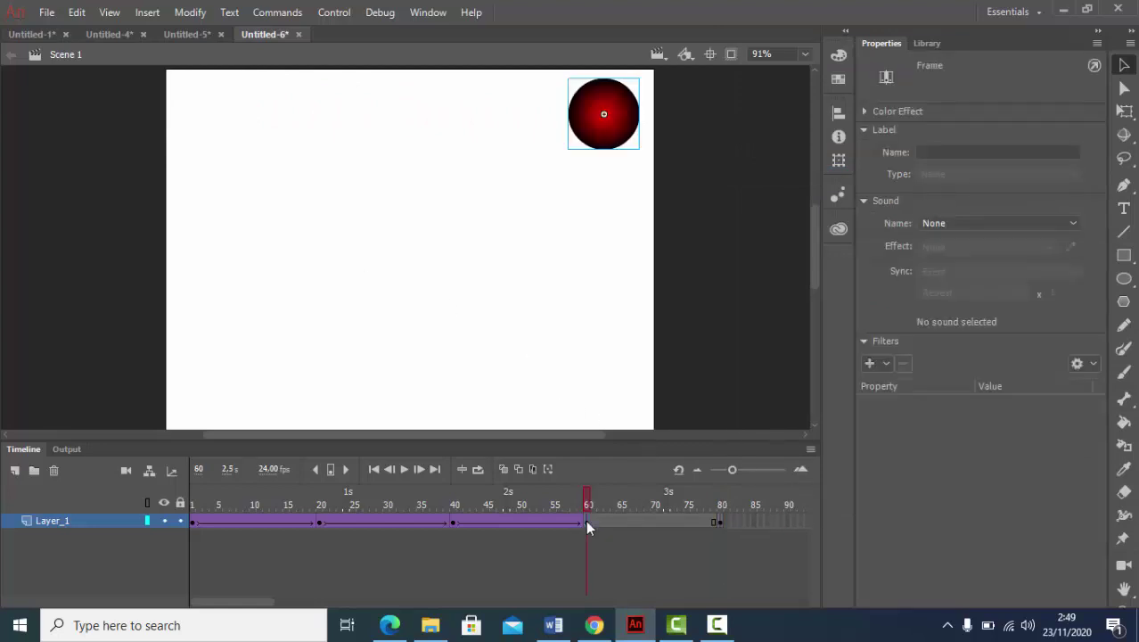
right_click(588, 522)
click(683, 88)
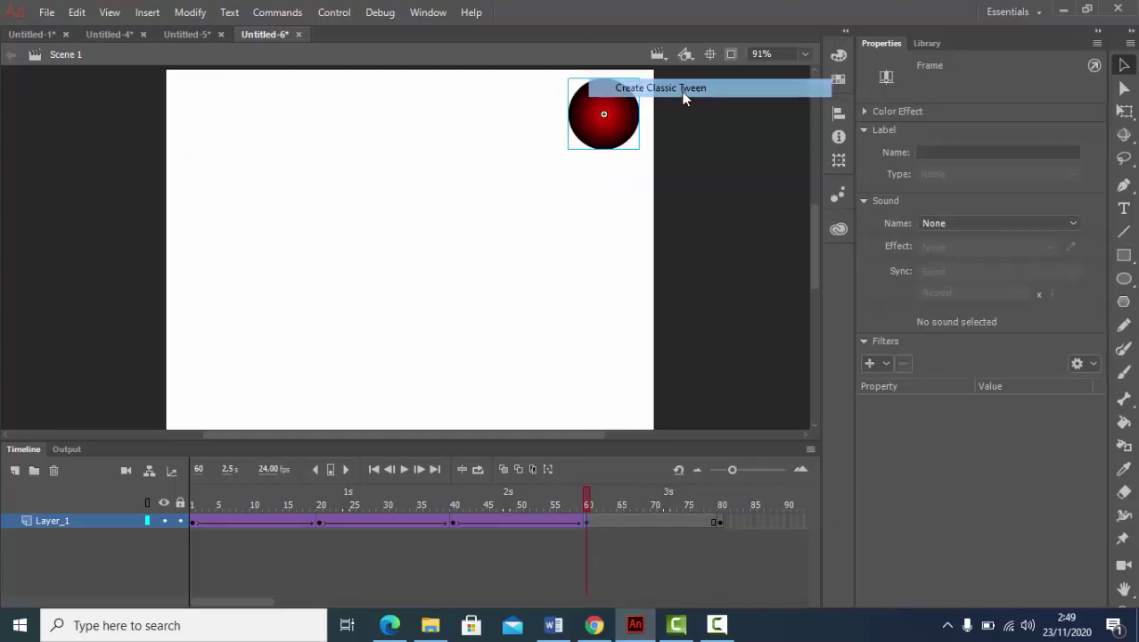
- Insert a keyframe at frame 101 and move the ball from the upper-left corner to near the stage's centre there
click(721, 521)
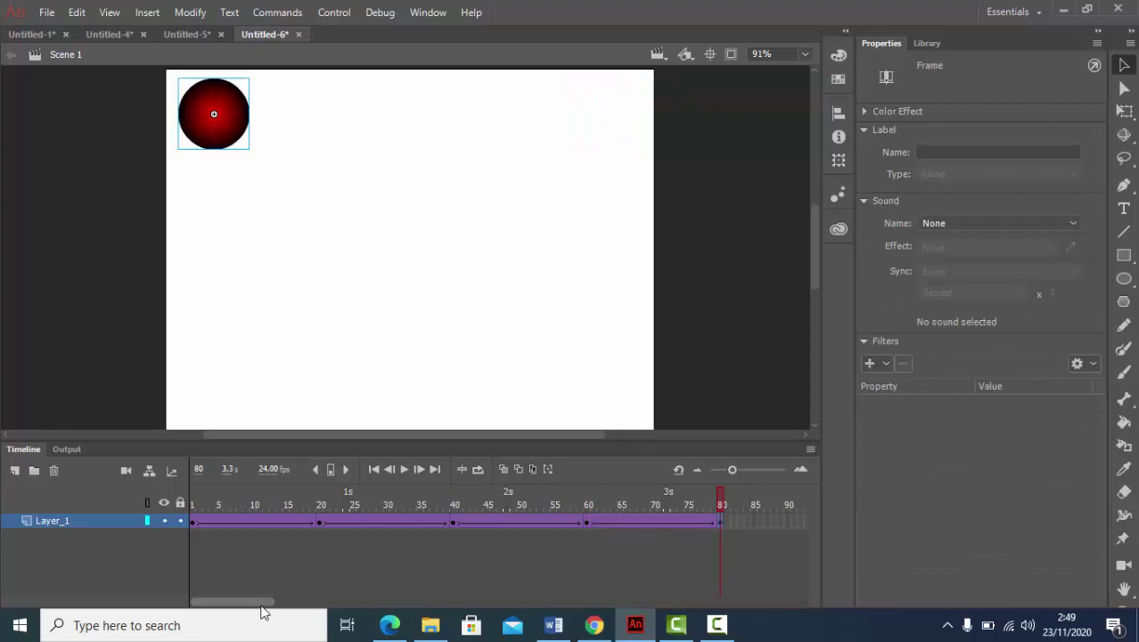
drag(263, 606, 297, 604)
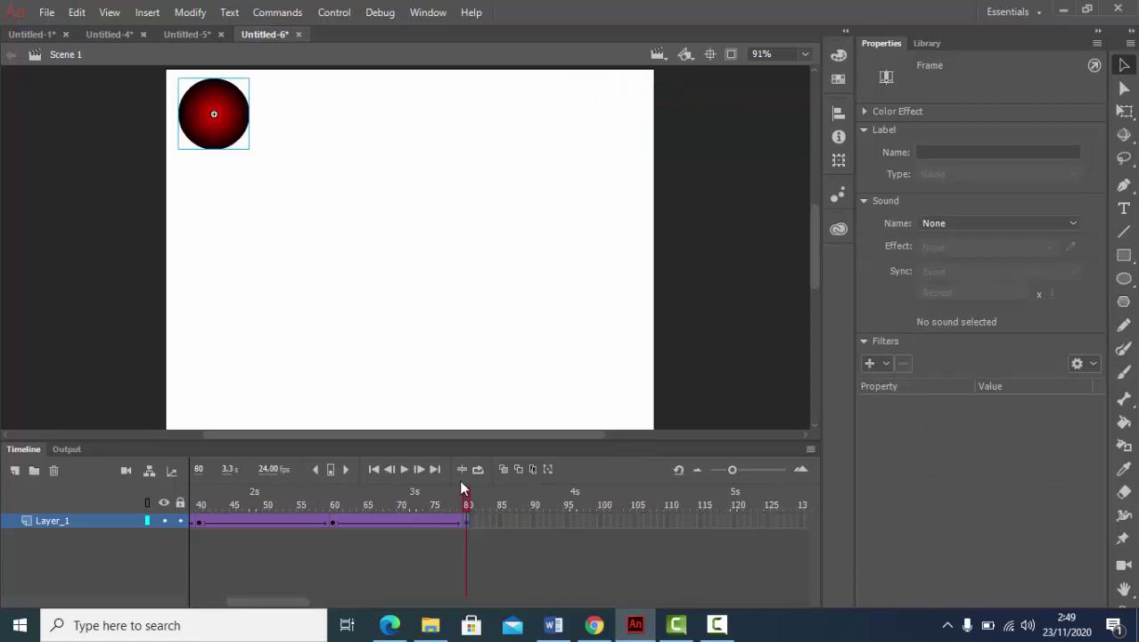
click(602, 524)
right_click(601, 524)
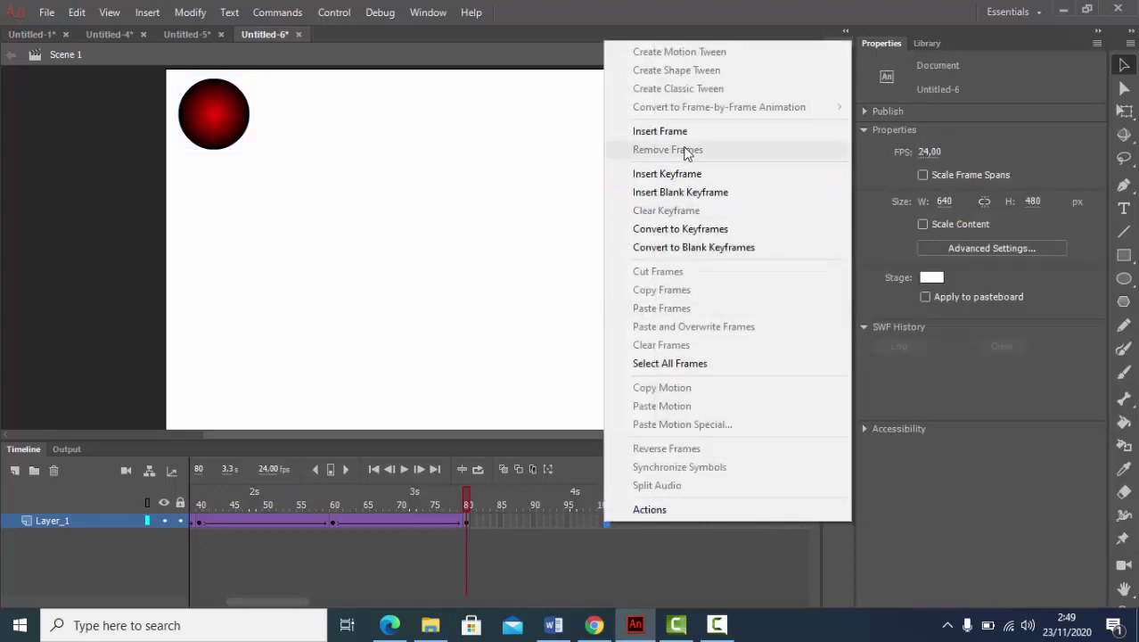
click(693, 177)
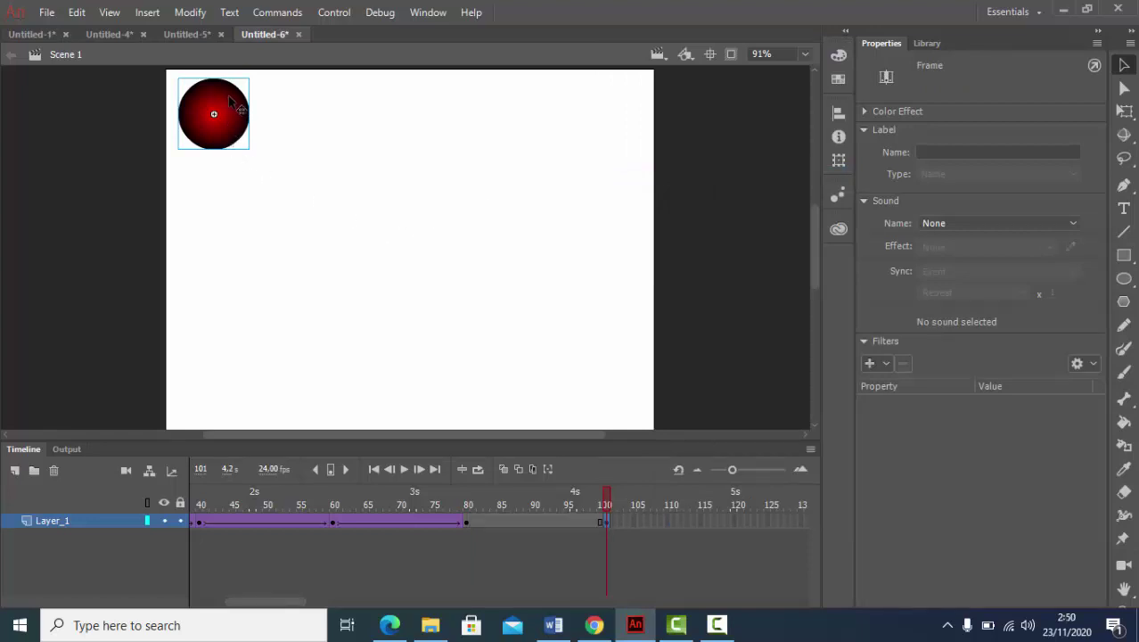
drag(229, 98, 420, 226)
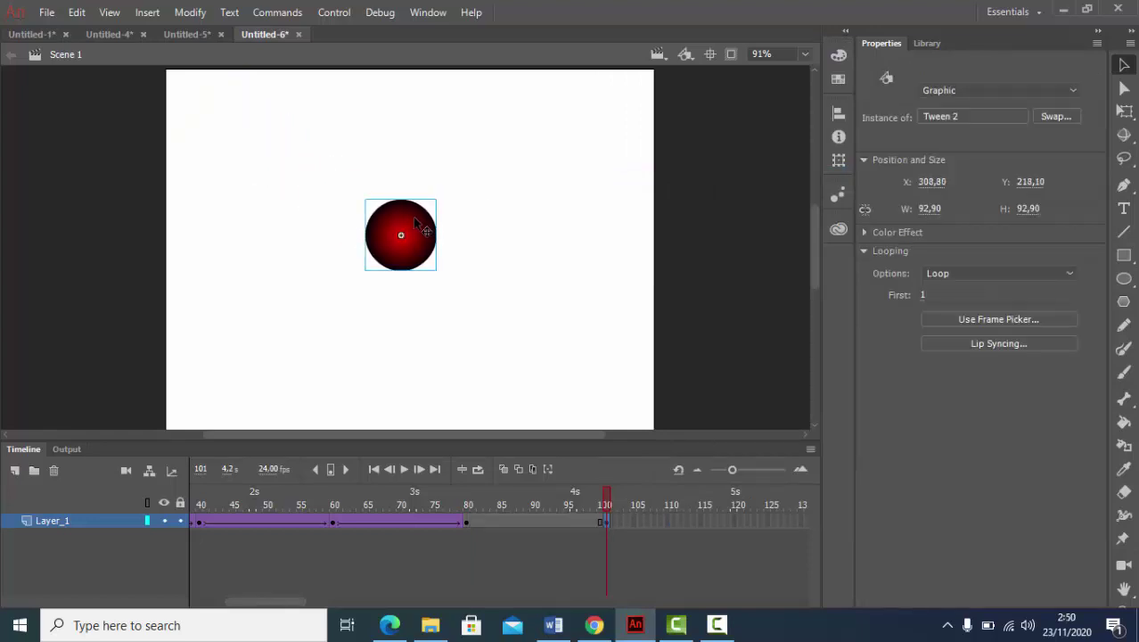
- Create a classic tween from frame 80 to the keyframe at frame 101
click(467, 522)
right_click(468, 525)
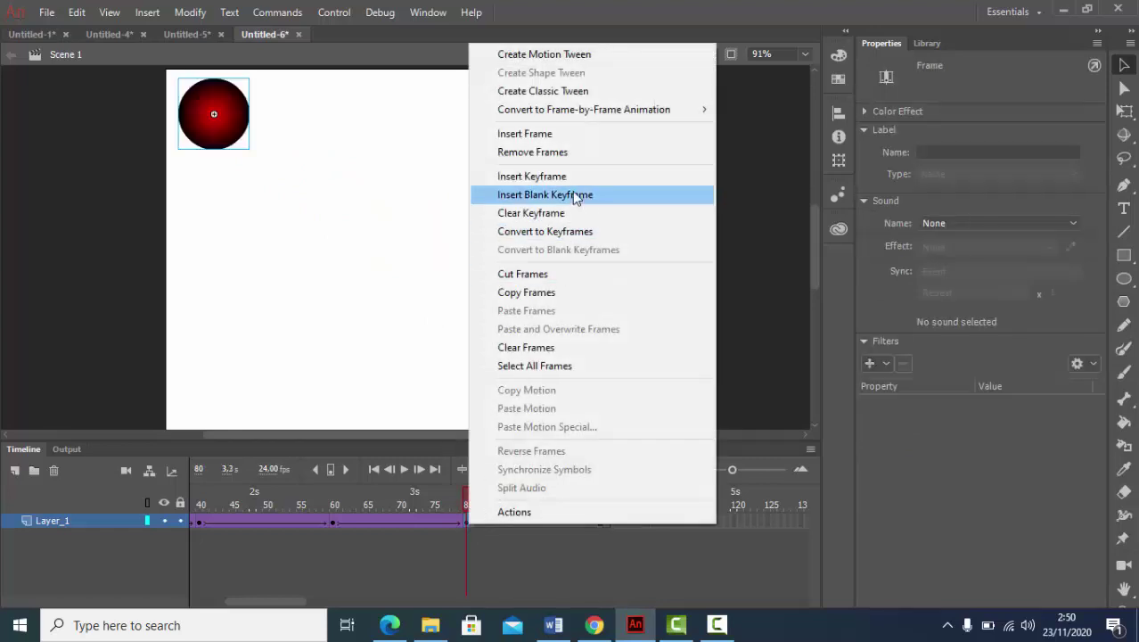
click(578, 93)
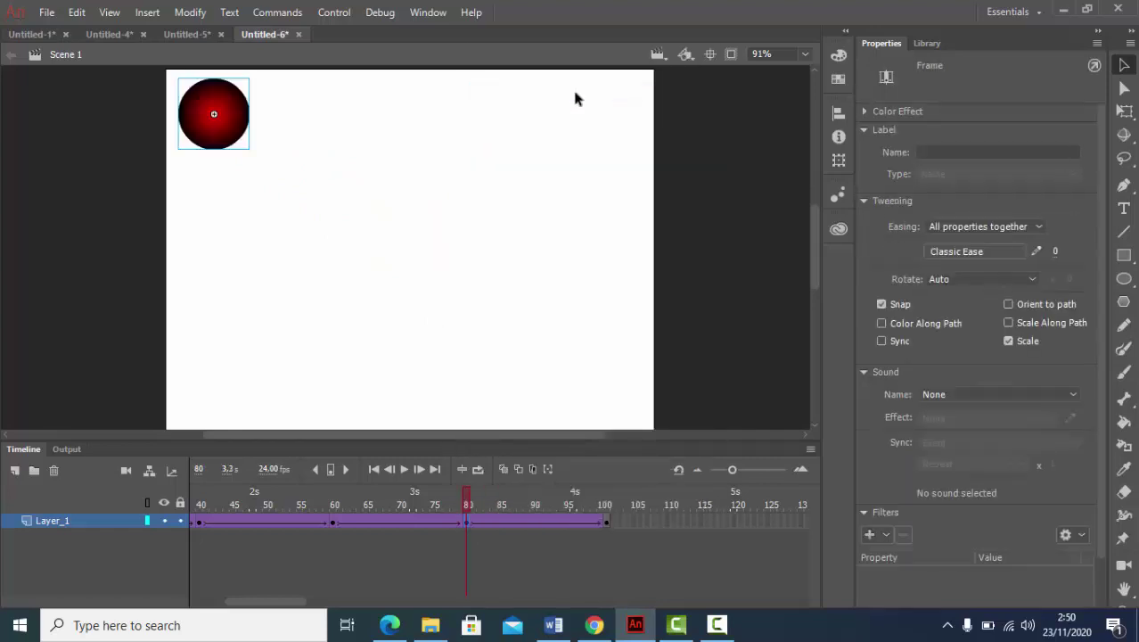
- Check the ball at frame 101, then return to frame 1 and test the movie
click(607, 521)
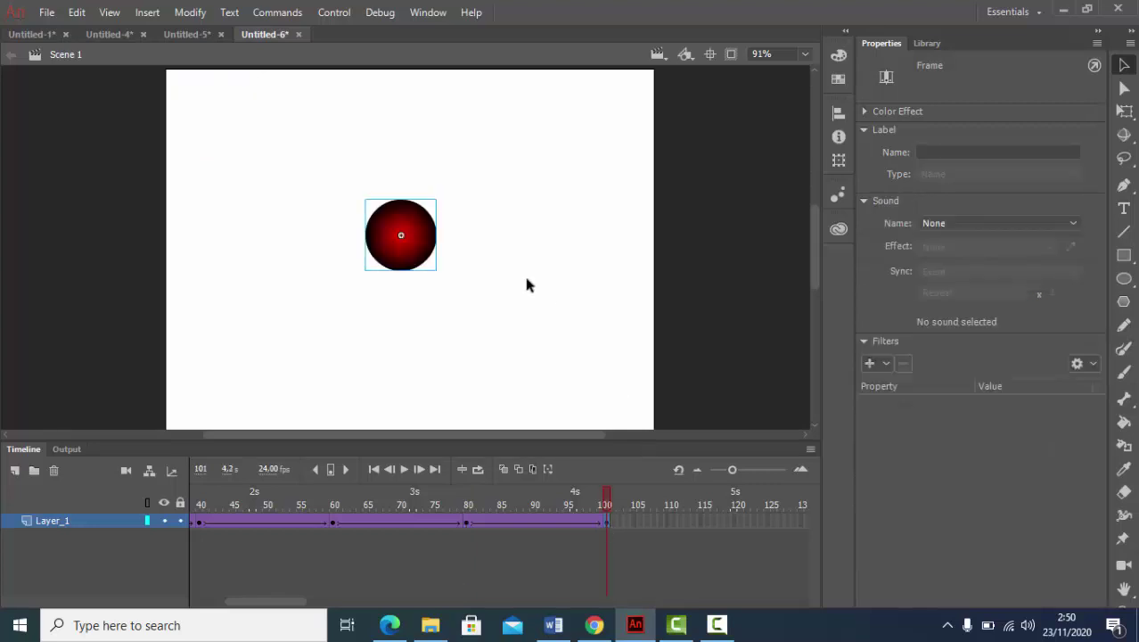
click(375, 469)
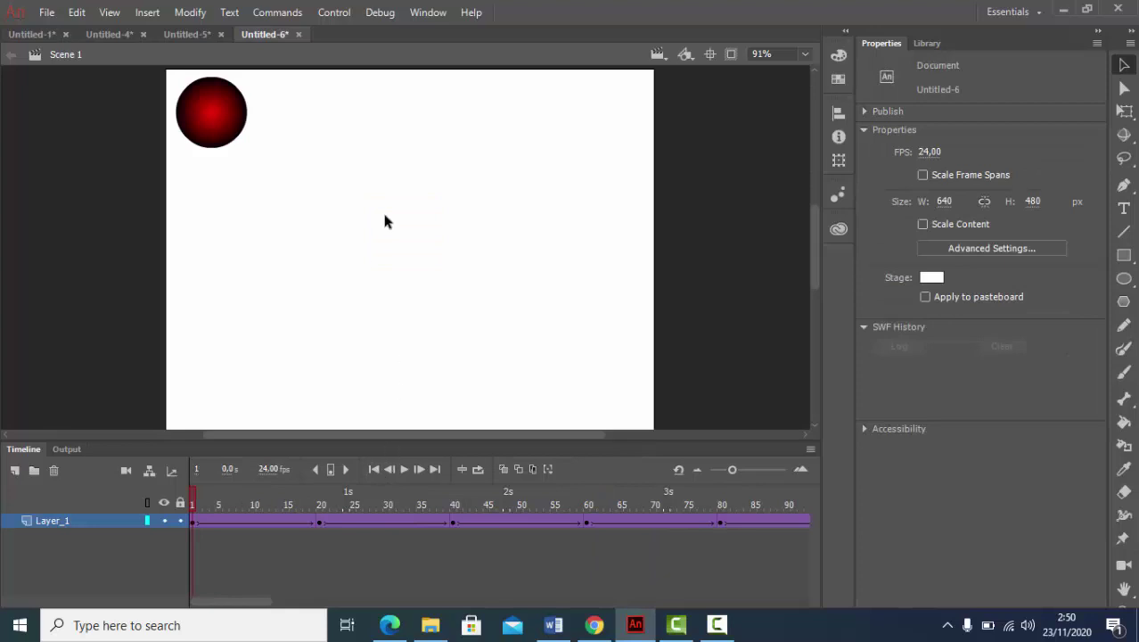
key(ctrl+Return)
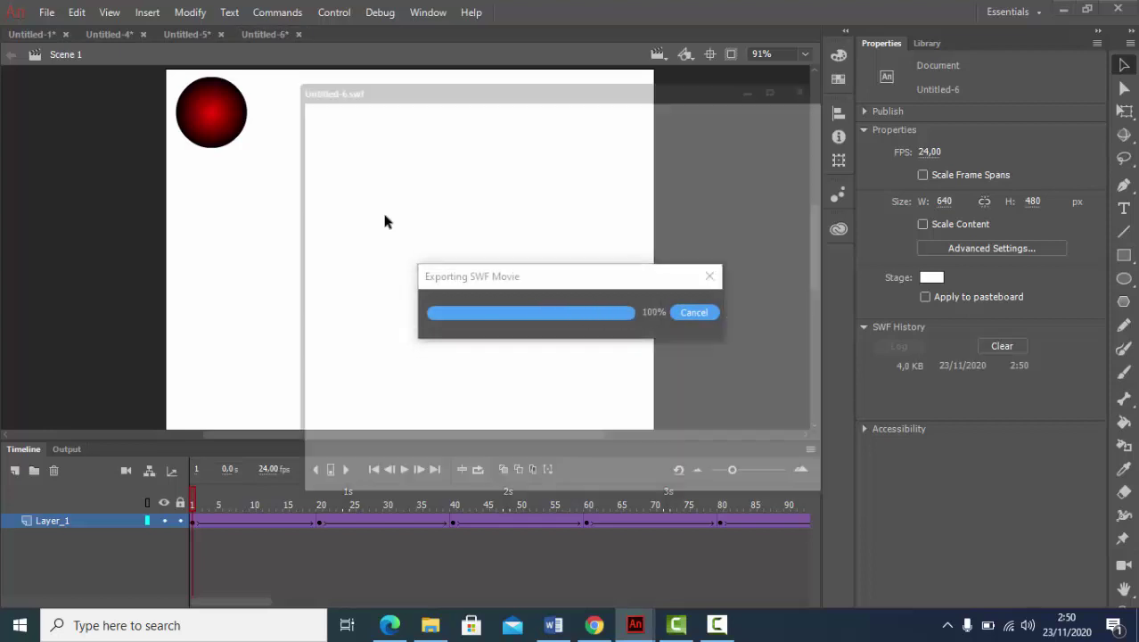